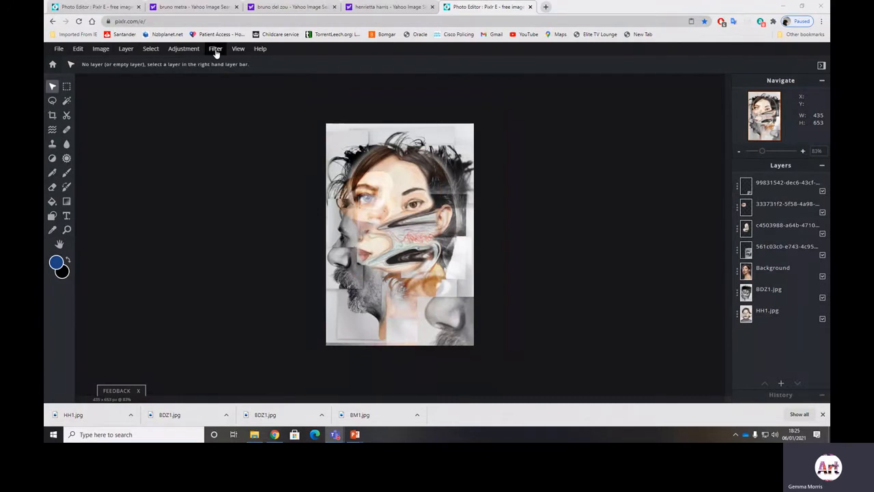
pyautogui.click(216, 52)
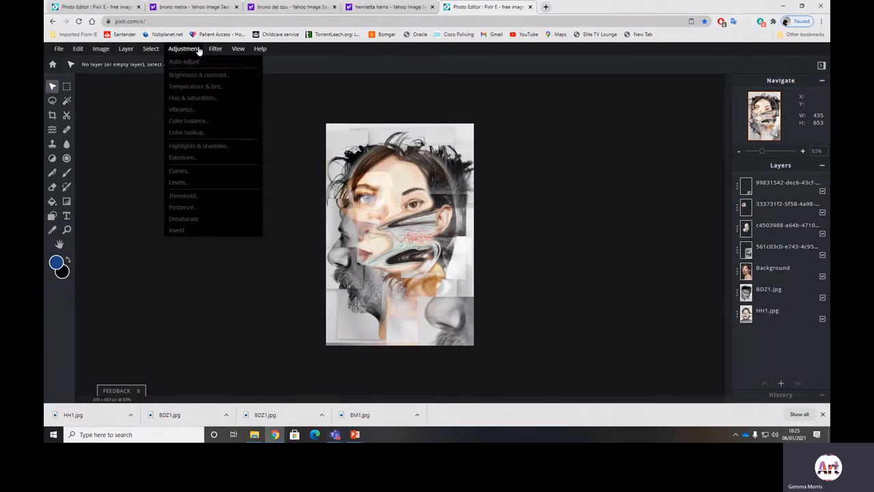
pyautogui.moveTo(214, 52)
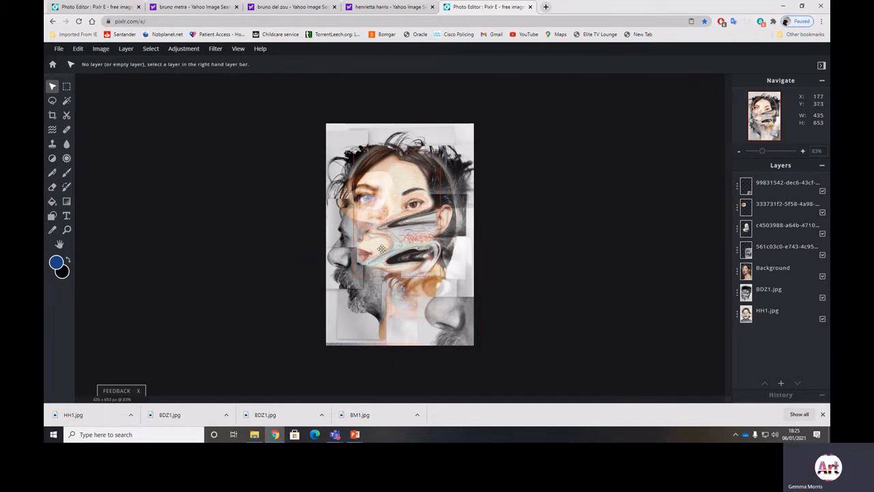
pyautogui.click(378, 237)
pyautogui.click(445, 180)
pyautogui.click(456, 217)
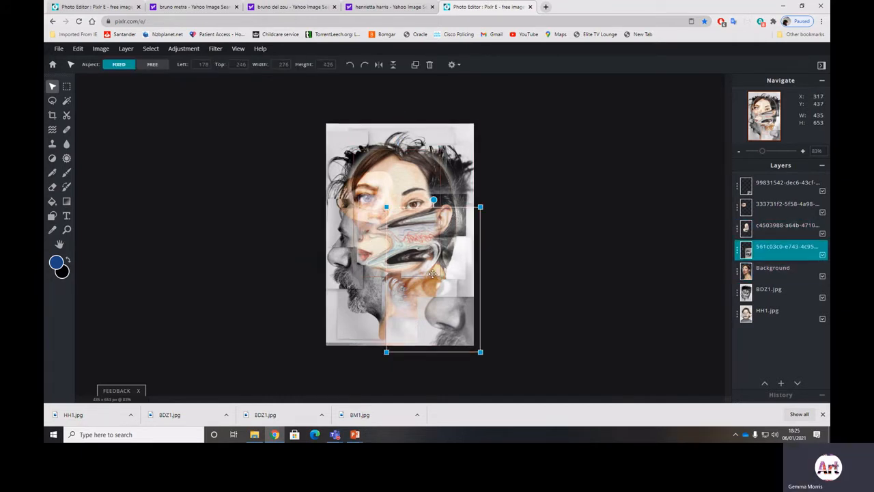
pyautogui.click(409, 272)
pyautogui.click(355, 301)
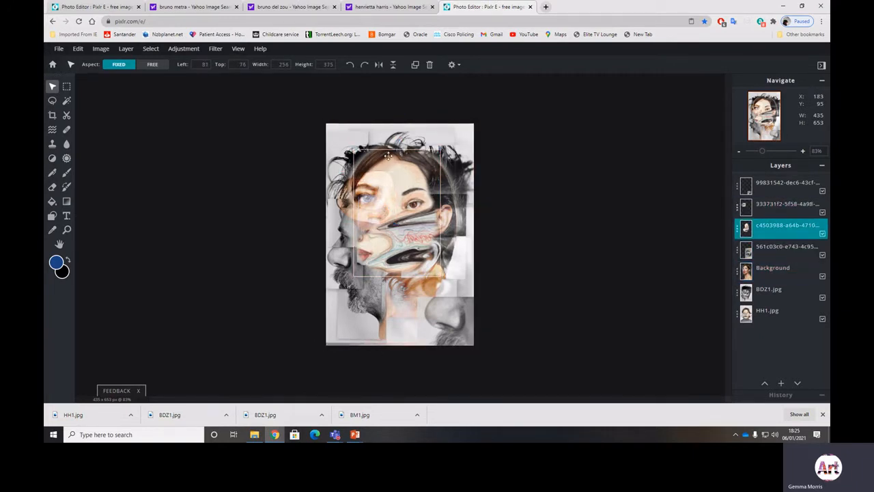
# - Move the black-and-white nose fragment up until its lower edge meets the bottom edge of the canvas
pyautogui.click(443, 303)
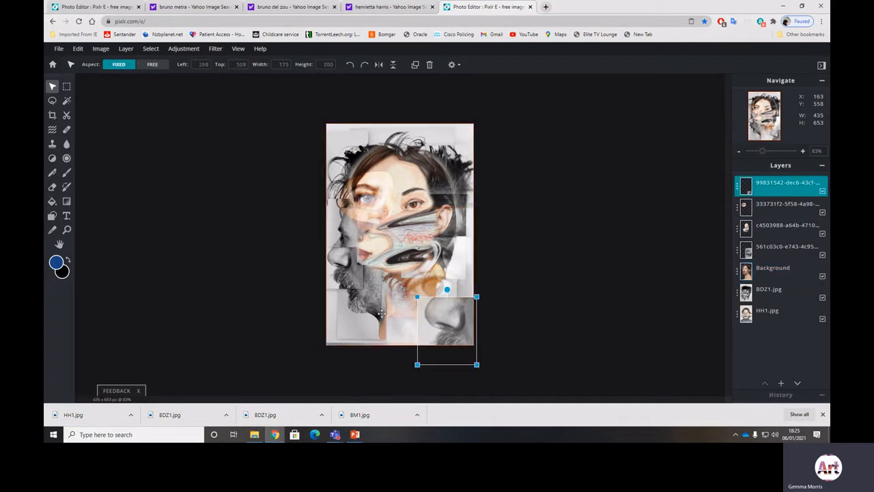
pyautogui.moveTo(447, 323); pyautogui.dragTo(450, 302)
pyautogui.click(357, 301)
pyautogui.click(372, 176)
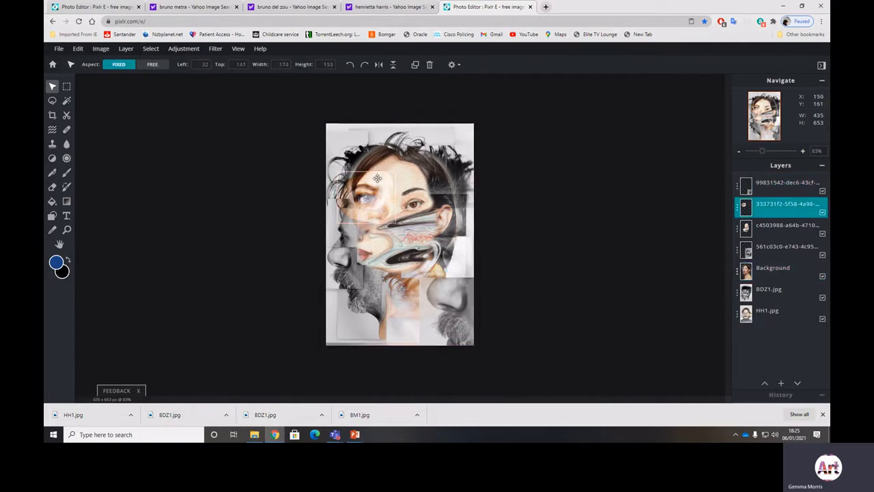
pyautogui.click(421, 164)
pyautogui.click(447, 181)
pyautogui.click(391, 176)
# - Apply the Mosaic filter with an amount of 94 to the warped face layer, nudge it slightly and deselect it
pyautogui.click(424, 172)
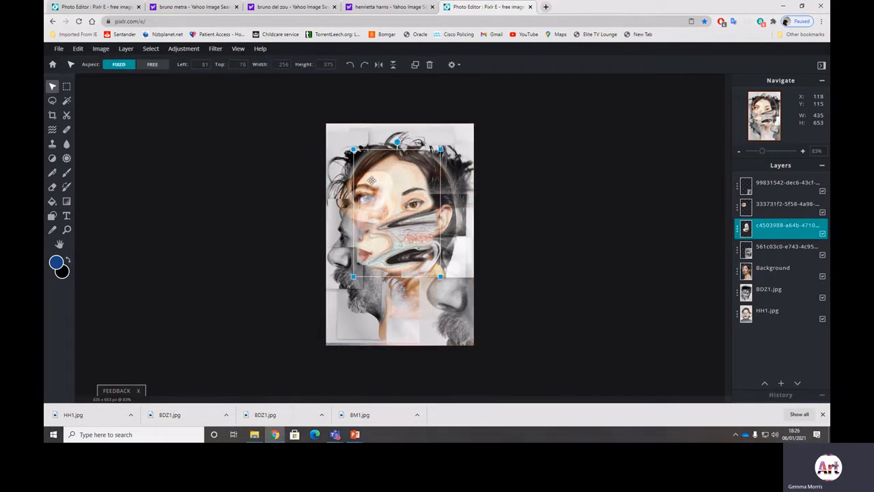
pyautogui.click(216, 49)
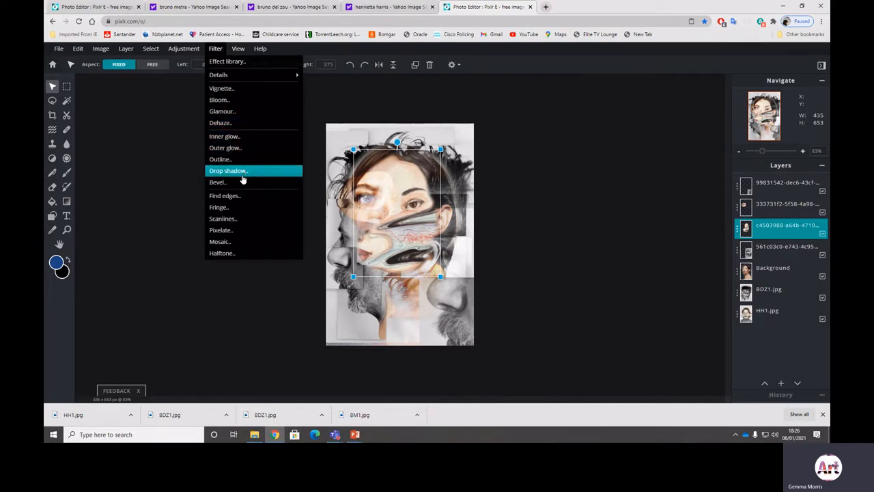
pyautogui.click(235, 247)
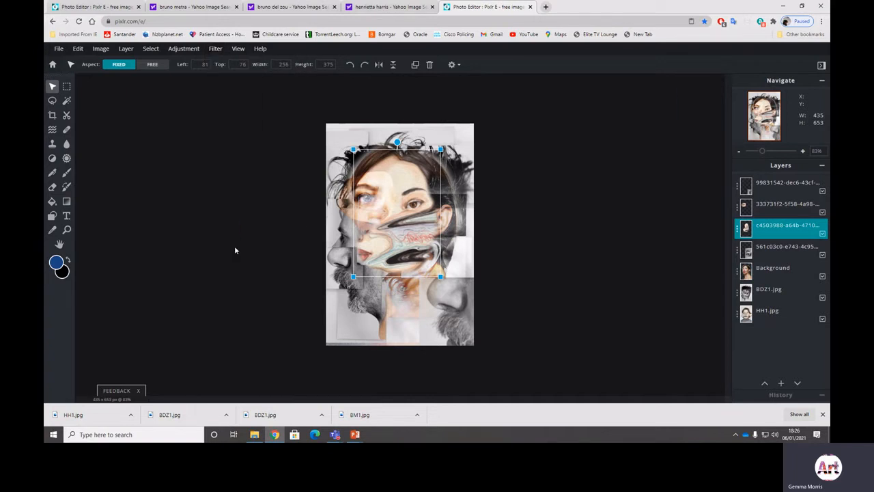
pyautogui.click(215, 49)
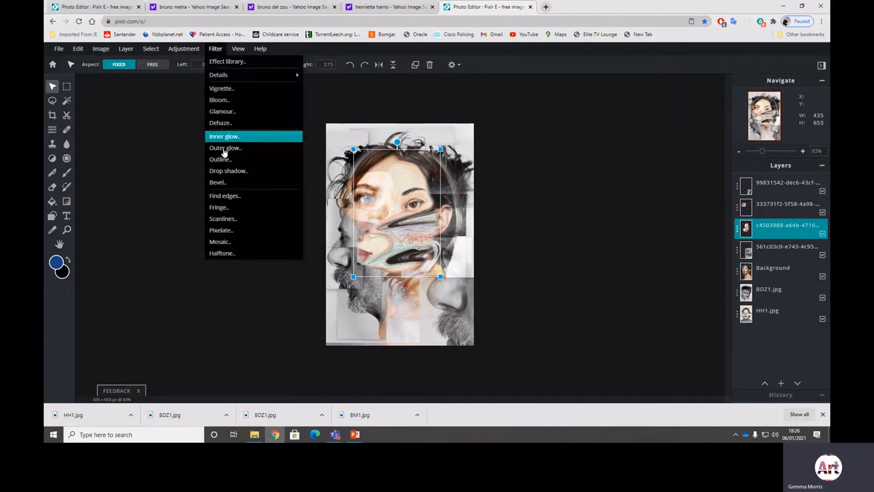
pyautogui.click(233, 243)
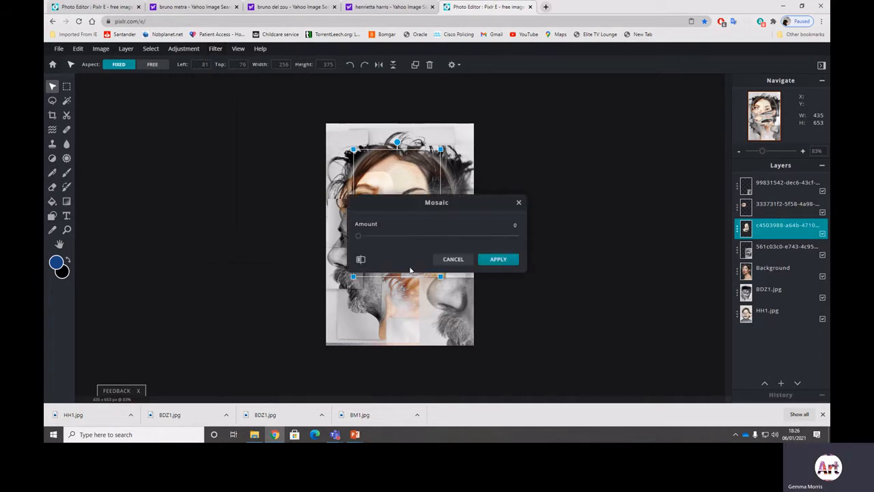
pyautogui.moveTo(359, 241); pyautogui.dragTo(443, 244)
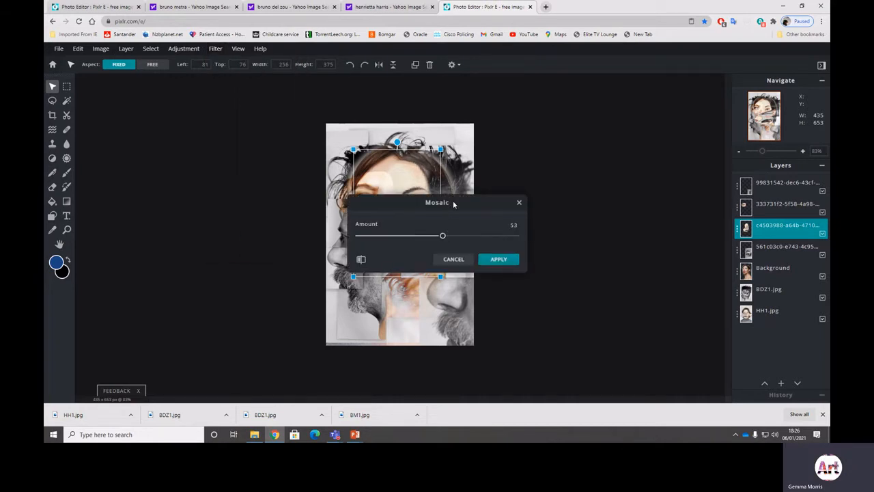
pyautogui.moveTo(453, 201); pyautogui.dragTo(621, 186)
pyautogui.moveTo(611, 223); pyautogui.dragTo(676, 230)
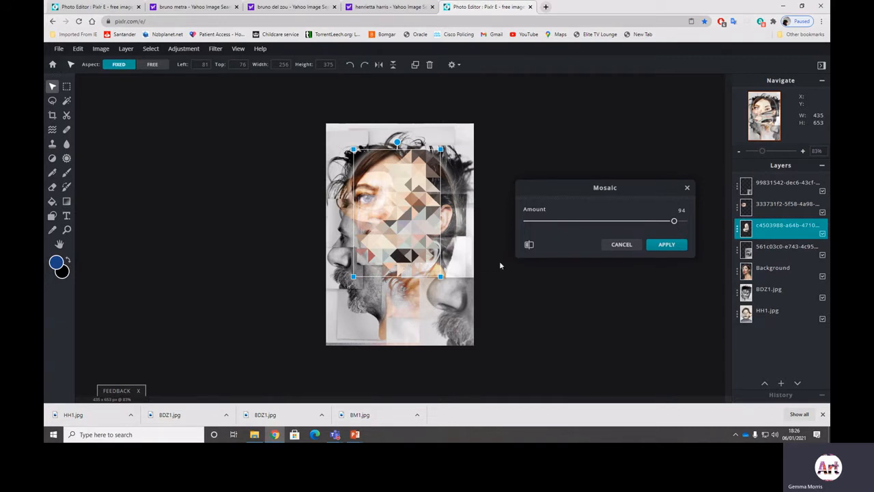
pyautogui.click(668, 246)
pyautogui.moveTo(423, 227); pyautogui.dragTo(422, 228)
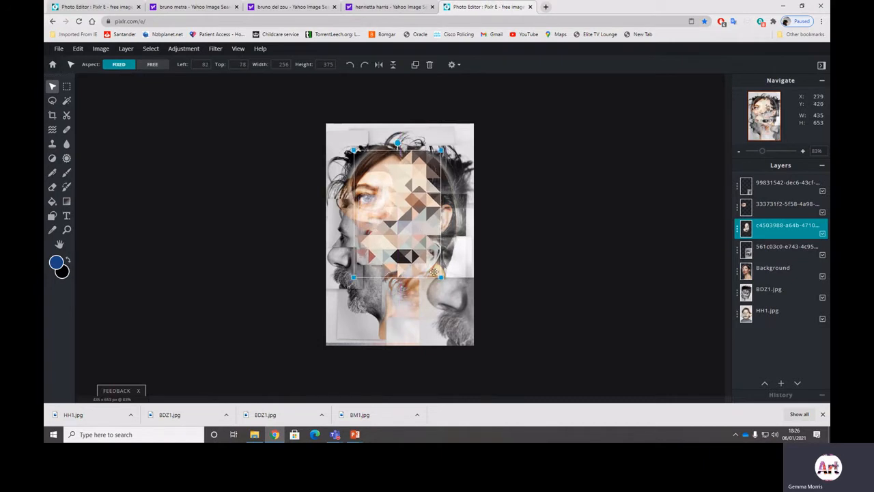
pyautogui.click(535, 274)
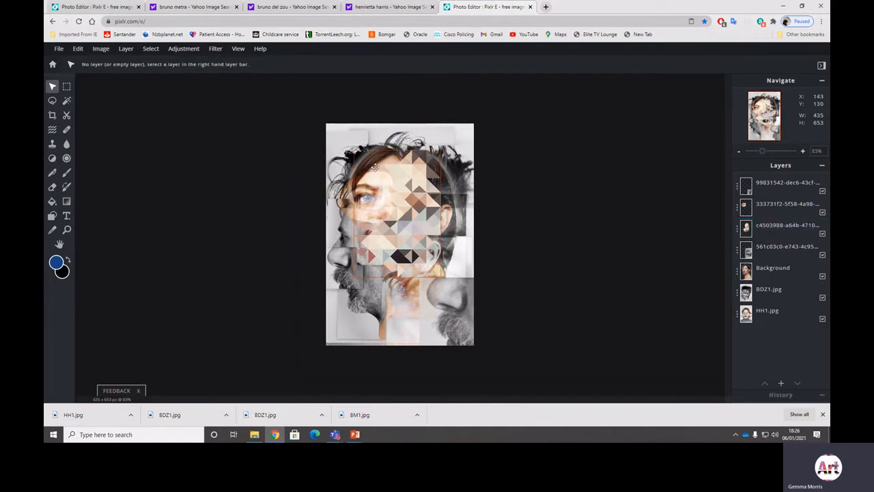
# - Apply the Fringe filter with an amount of 56 to the layer directly above Background
pyautogui.click(769, 232)
pyautogui.click(348, 162)
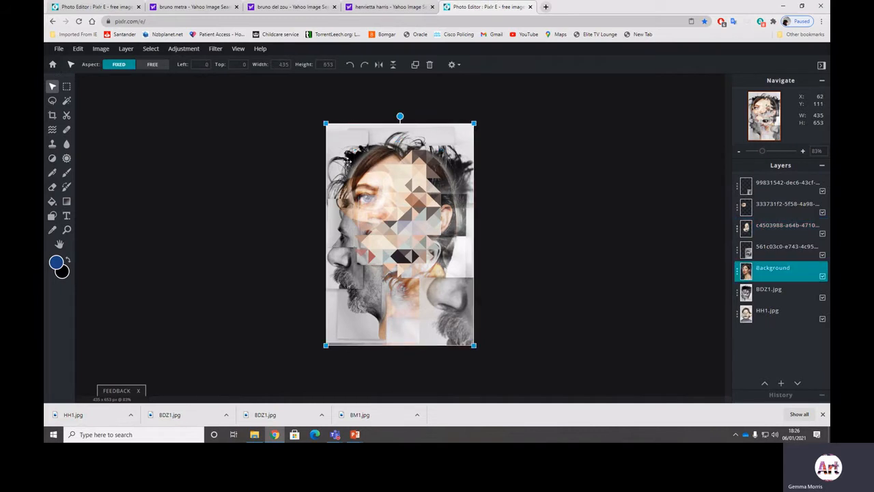
pyautogui.click(774, 250)
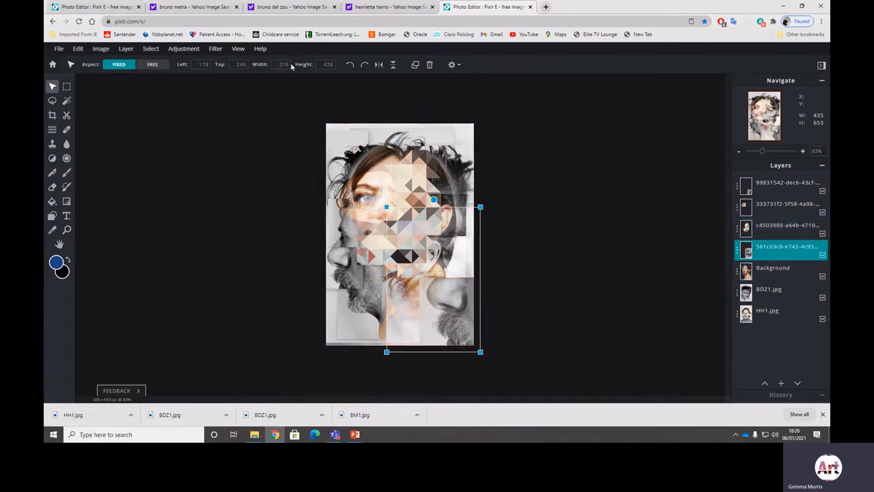
pyautogui.click(217, 49)
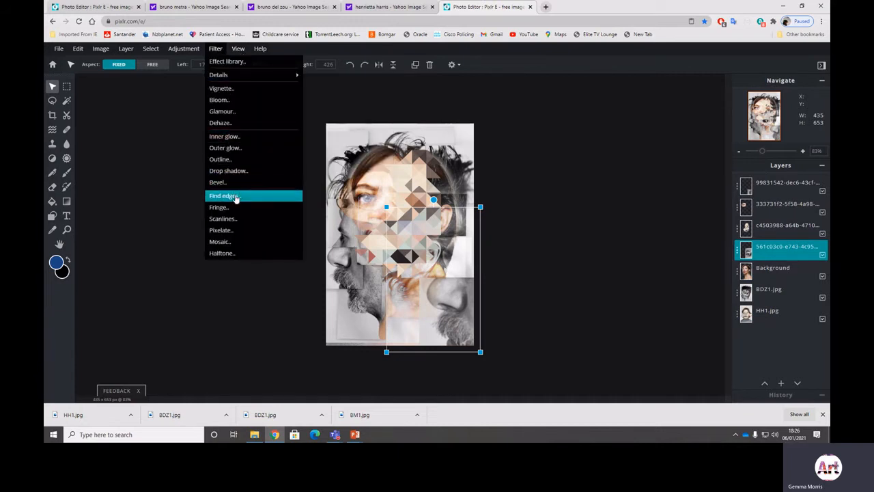
pyautogui.click(231, 207)
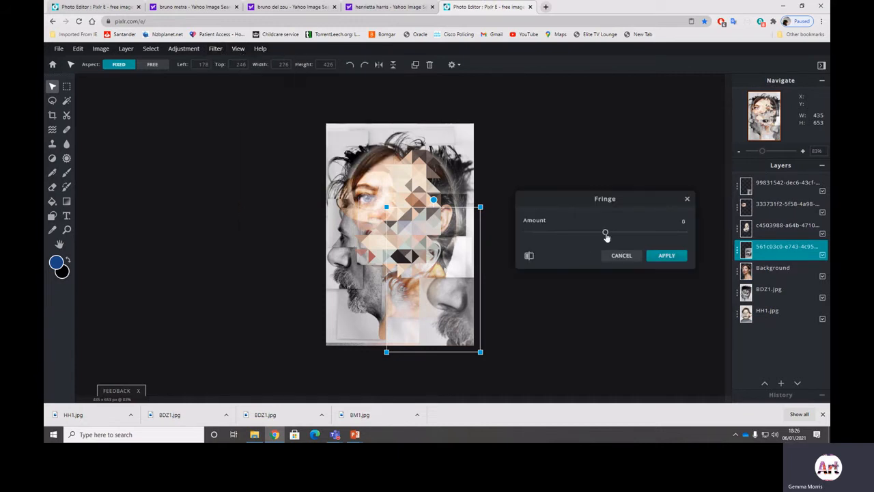
pyautogui.moveTo(606, 236); pyautogui.dragTo(651, 238)
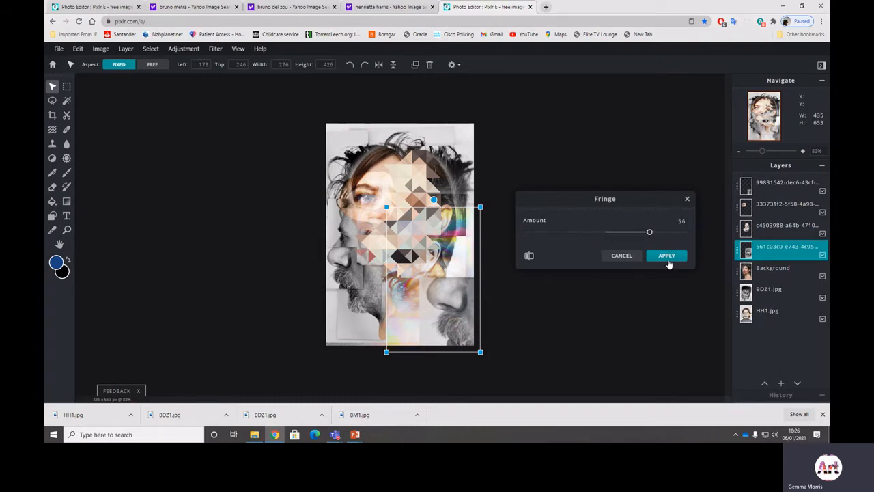
pyautogui.click(668, 264)
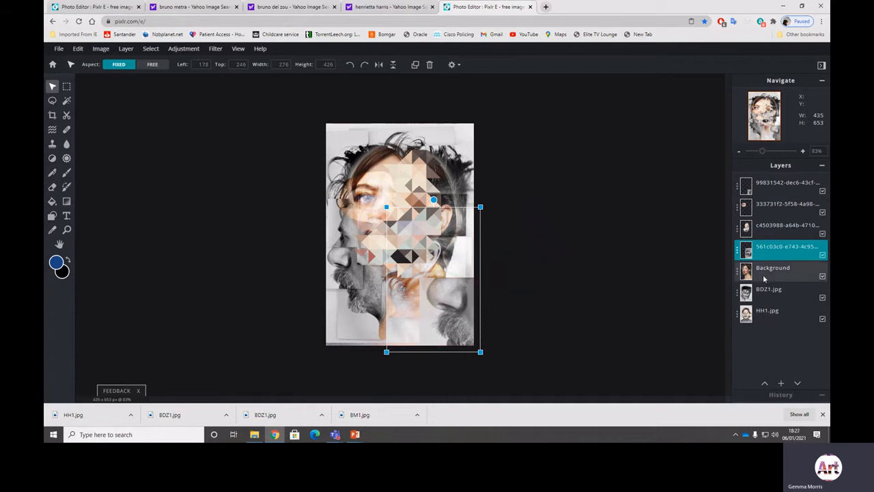
# - Start an outline on the topmost layer's nose fragment with size 27 and 48% opacity
pyautogui.click(766, 226)
pyautogui.click(769, 188)
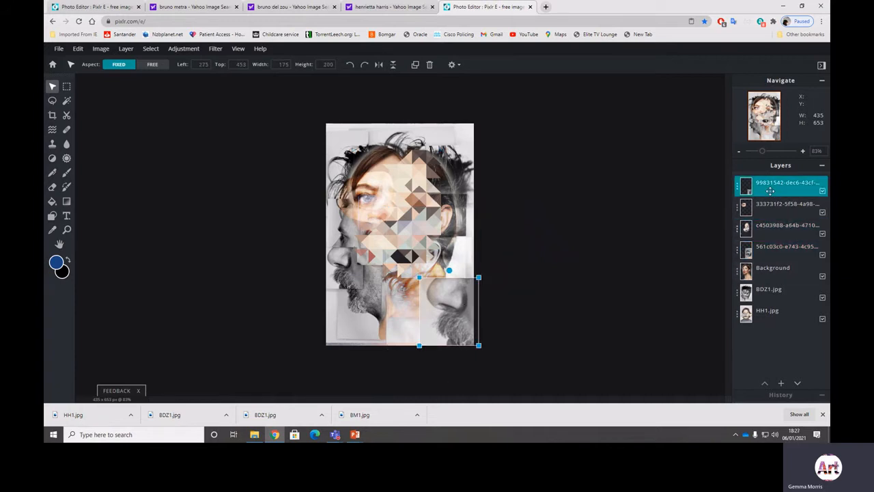
pyautogui.click(213, 49)
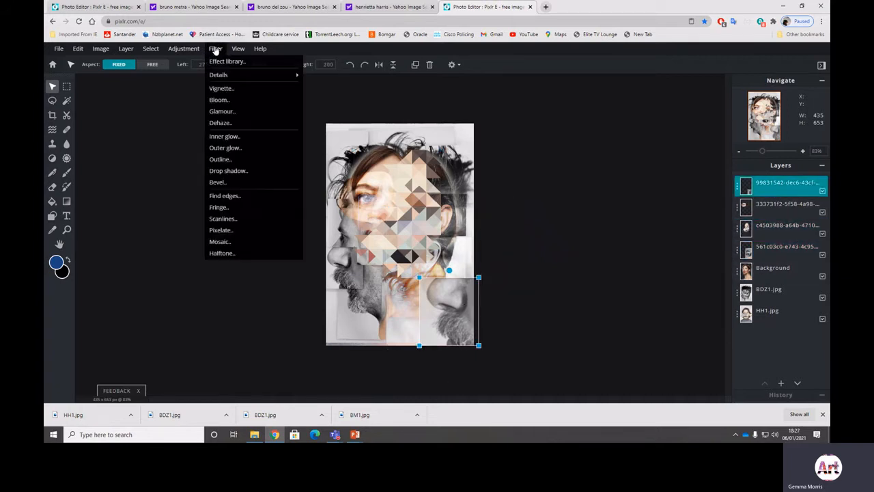
pyautogui.click(231, 159)
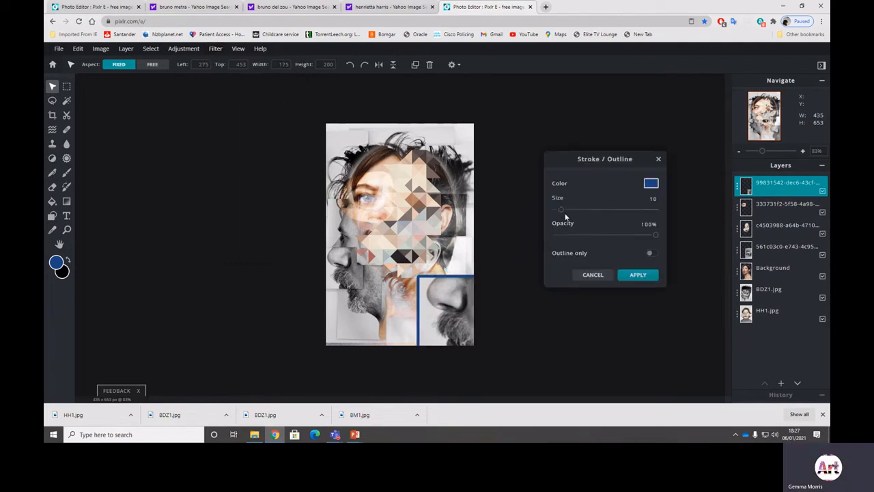
pyautogui.moveTo(561, 212)
pyautogui.mouseDown()
pyautogui.moveTo(629, 209)
pyautogui.moveTo(583, 217)
pyautogui.mouseUp()
pyautogui.moveTo(654, 238); pyautogui.dragTo(611, 238)
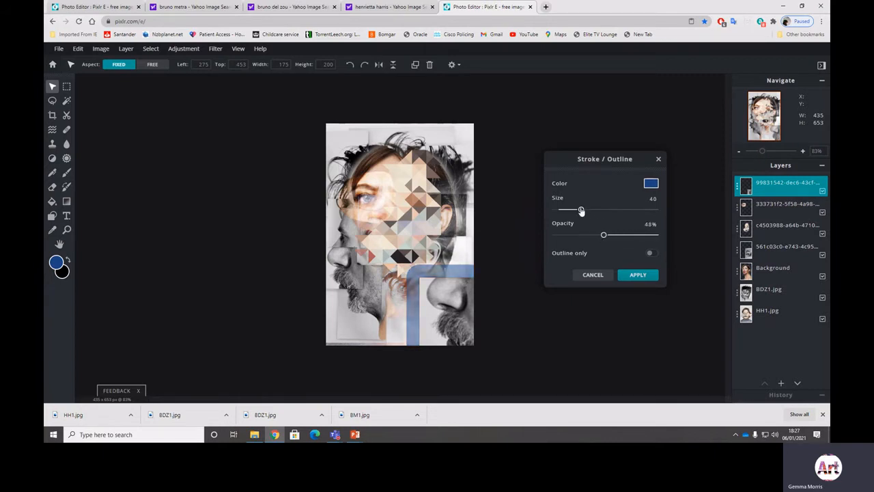
pyautogui.moveTo(582, 211); pyautogui.dragTo(572, 211)
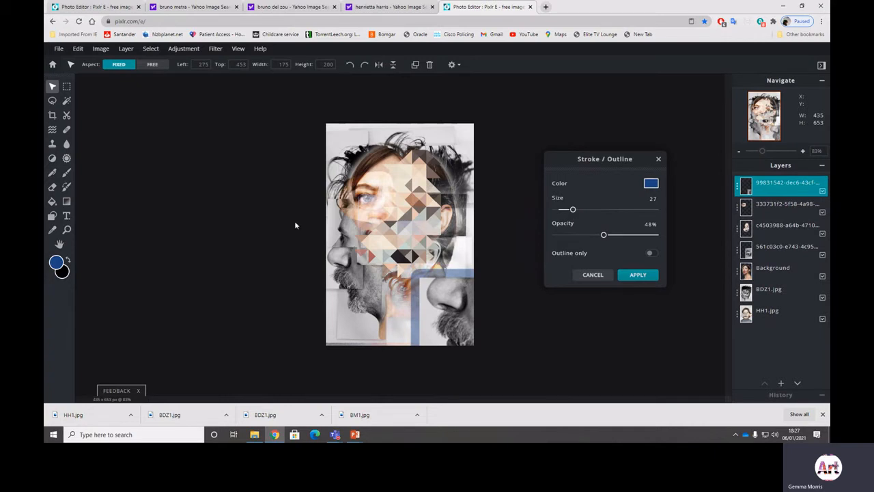
# - Set the outline colour to dusty pink #B98D8D
pyautogui.click(651, 185)
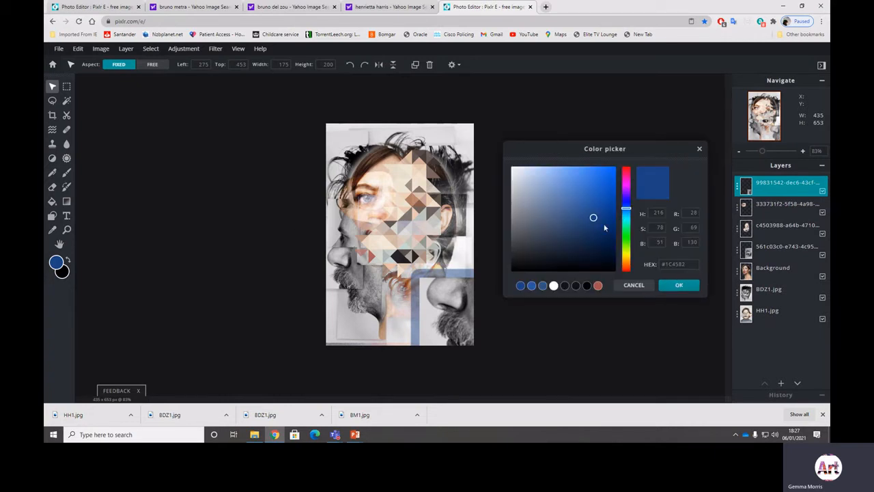
pyautogui.moveTo(584, 217); pyautogui.dragTo(523, 198)
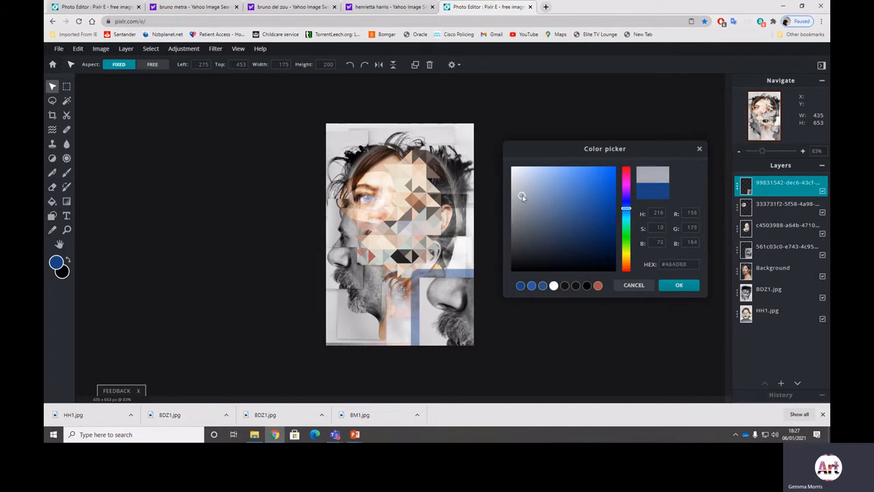
pyautogui.click(599, 285)
pyautogui.click(553, 285)
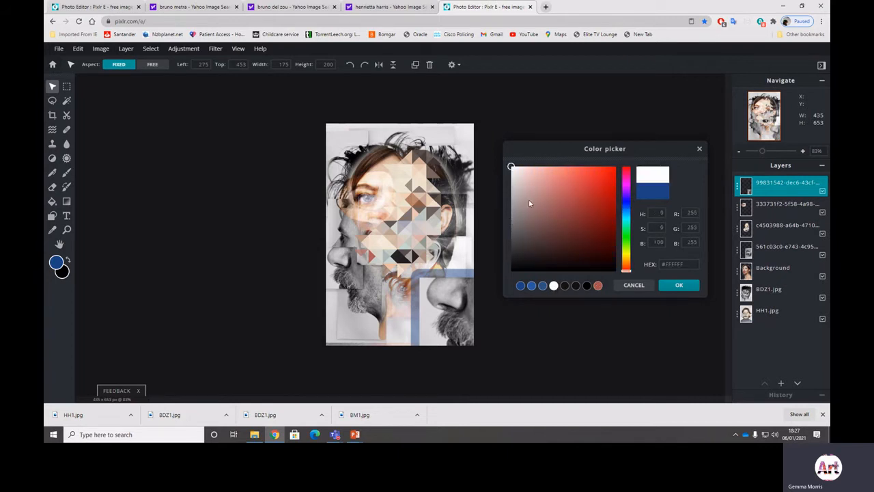
pyautogui.click(546, 203)
pyautogui.moveTo(545, 201); pyautogui.dragTo(530, 200)
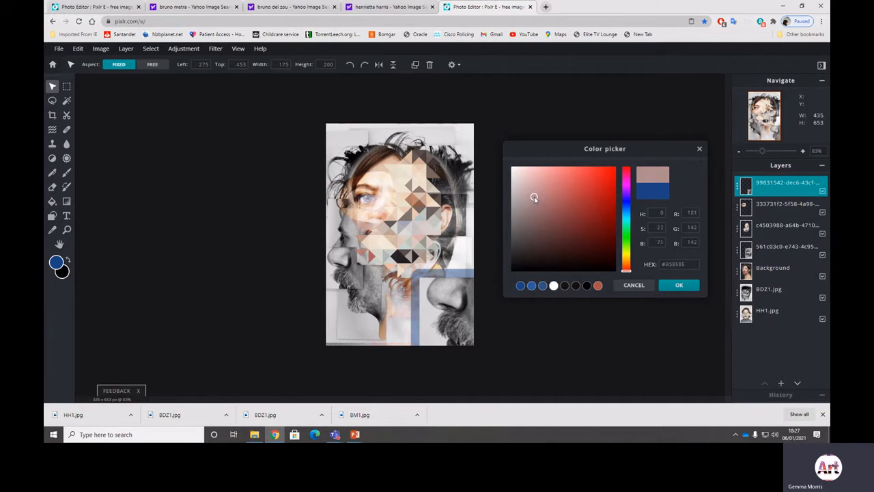
pyautogui.click(687, 288)
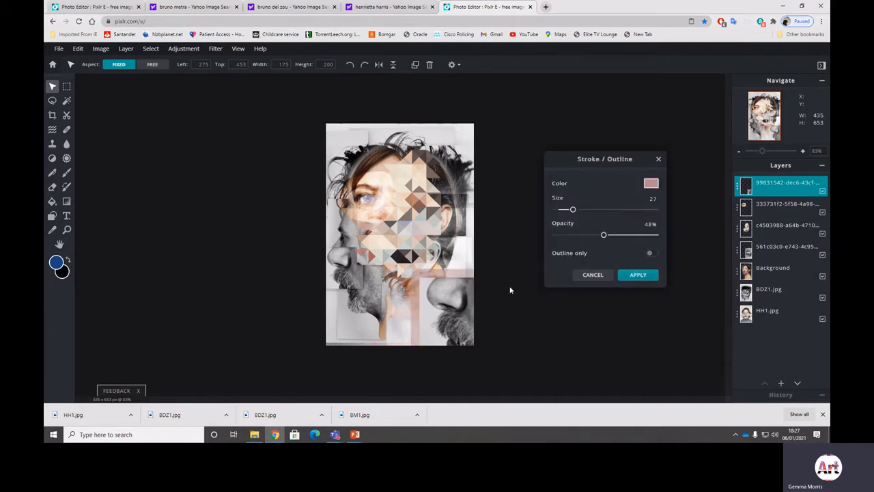
# - Change the outline colour to a dark muted reddish brown and apply the outline to the nose fragment
pyautogui.click(651, 186)
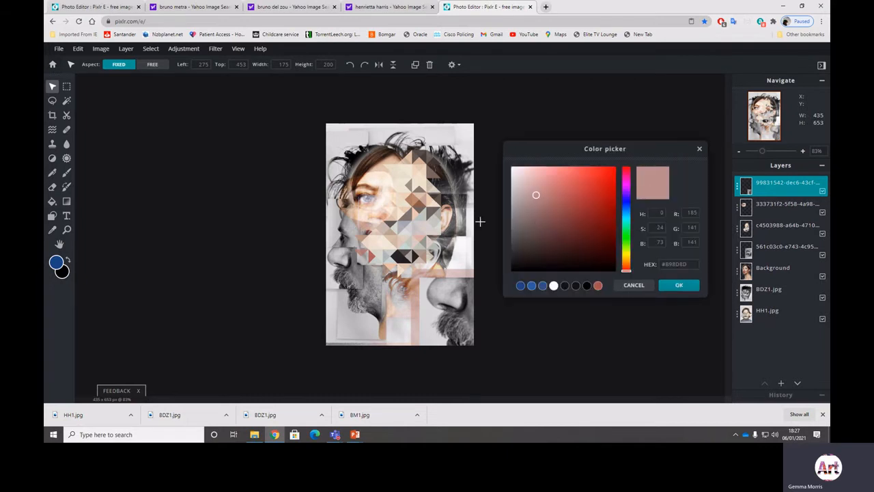
pyautogui.click(532, 226)
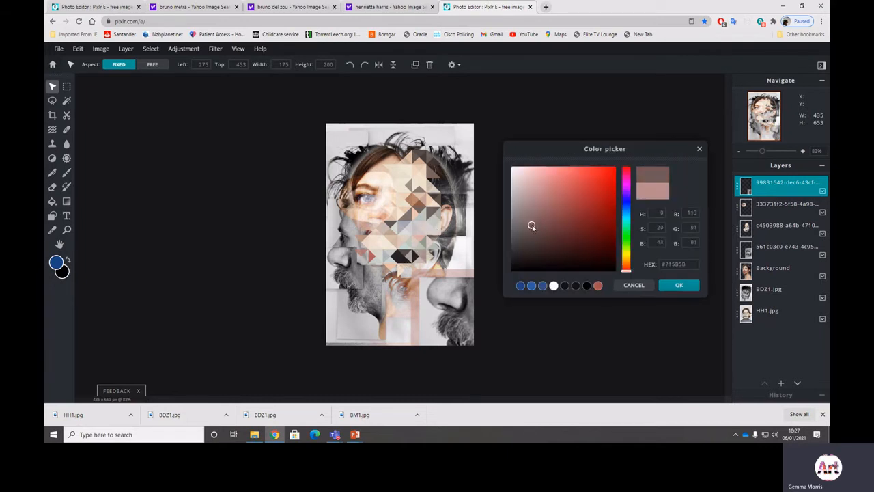
pyautogui.click(537, 230)
pyautogui.click(691, 291)
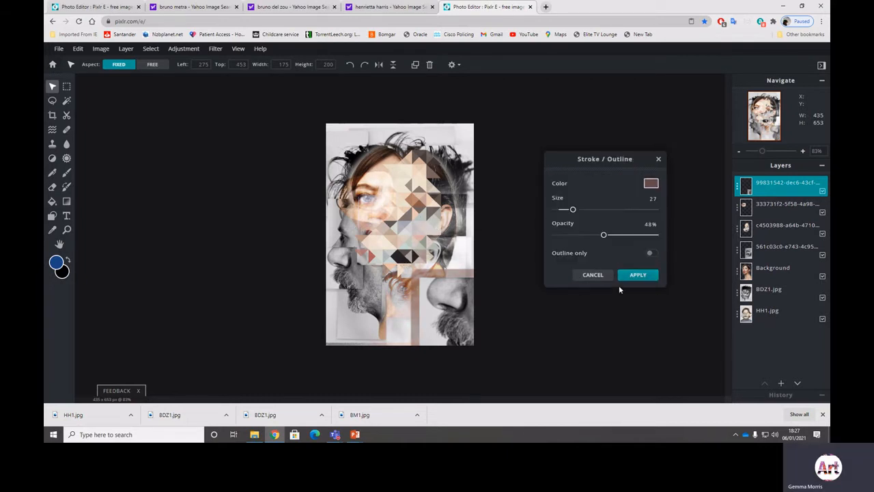
pyautogui.click(636, 276)
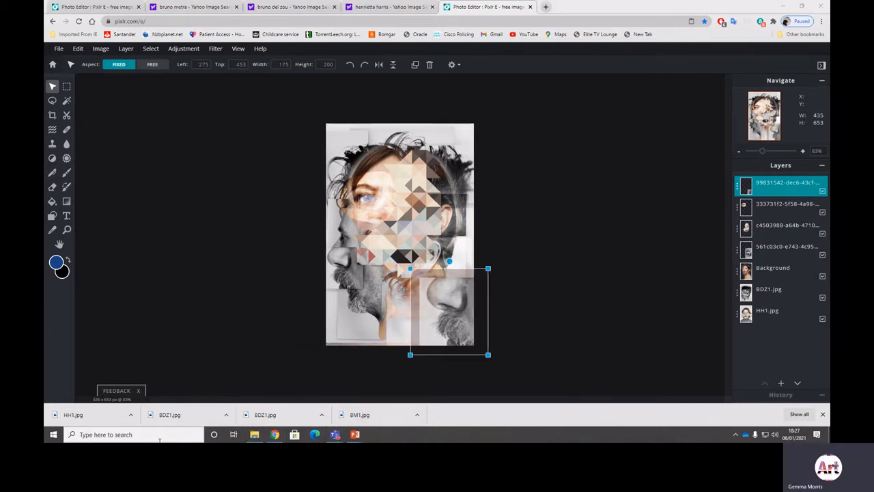
# - Open the Snipping Tool and capture the full collage canvas as a new snip
pyautogui.click(80, 435)
pyautogui.write('snip')
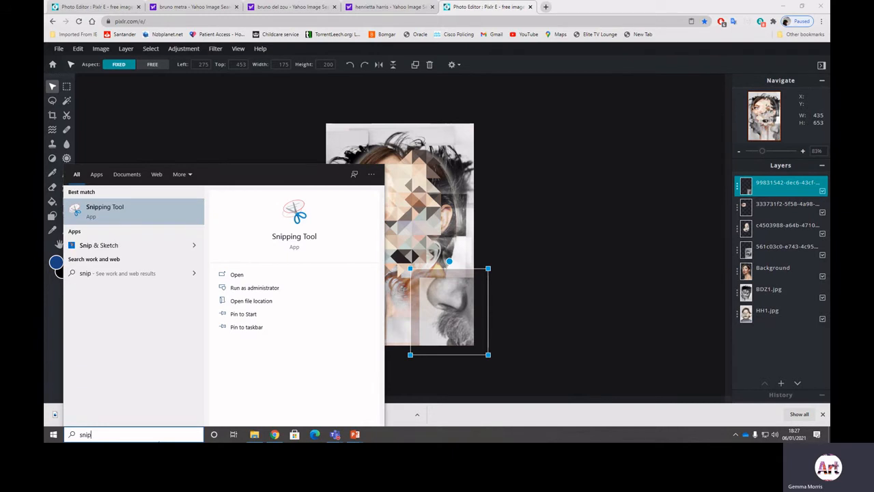
pyautogui.click(142, 207)
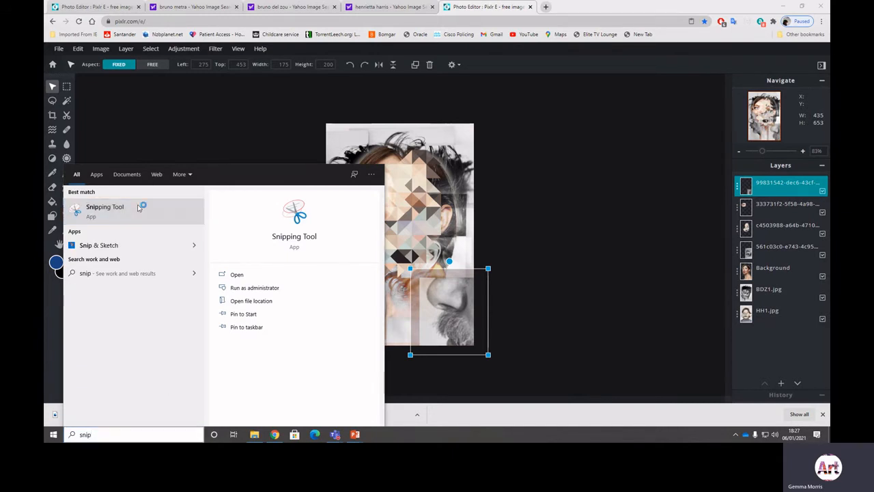
pyautogui.click(475, 222)
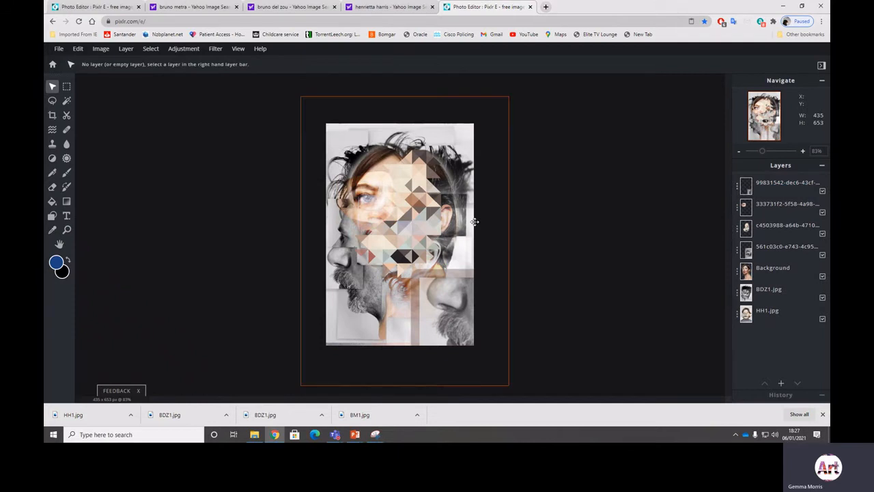
pyautogui.click(376, 434)
pyautogui.moveTo(301, 62); pyautogui.dragTo(195, 90)
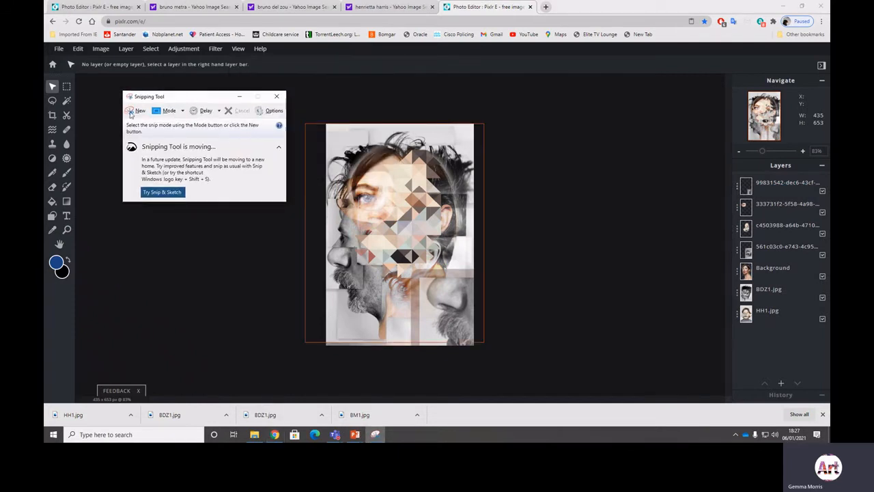
pyautogui.click(136, 110)
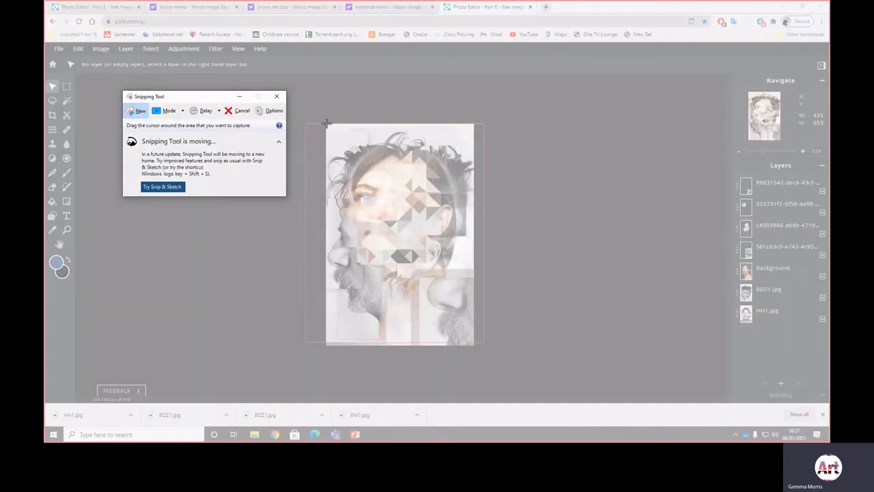
pyautogui.moveTo(326, 123); pyautogui.dragTo(474, 341)
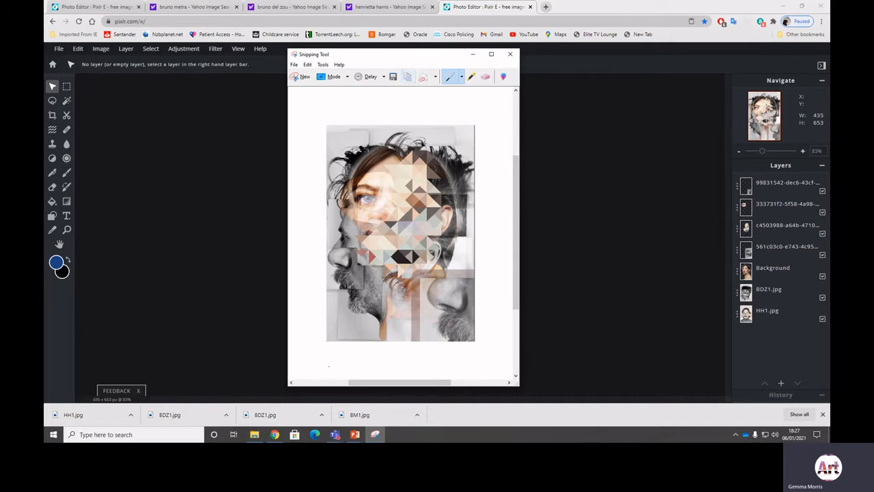
# - Switch to PowerPoint, add a blank second slide and paste the captured collage onto it
pyautogui.click(356, 435)
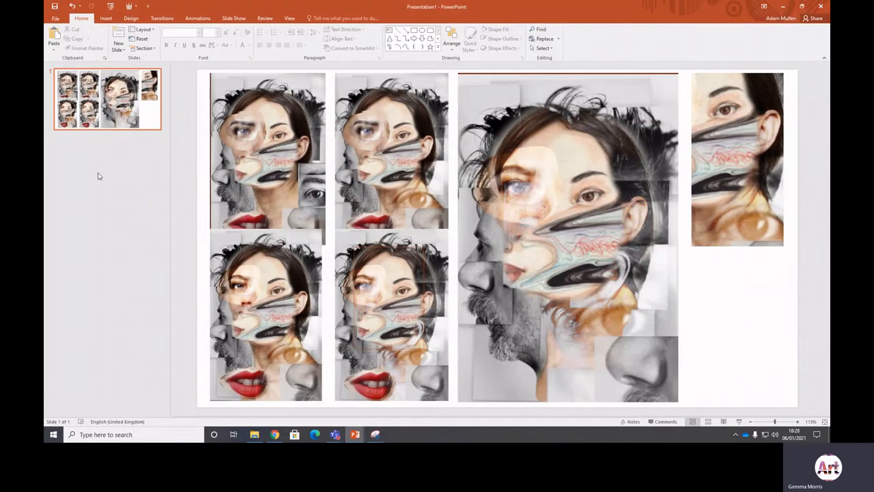
pyautogui.rightClick(81, 155)
pyautogui.click(102, 183)
pyautogui.rightClick(284, 98)
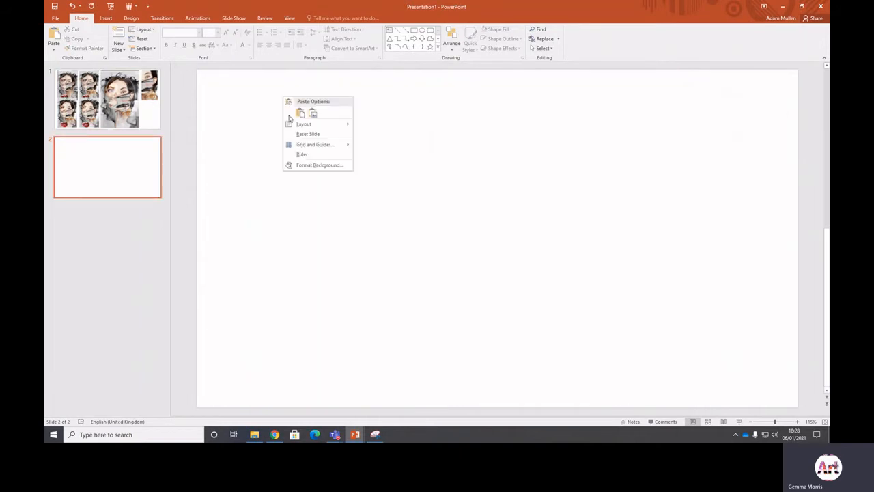
pyautogui.click(301, 112)
# - Move the pasted collage to the upper-left corner of slide 2 and shrink it proportionally
pyautogui.moveTo(484, 201); pyautogui.dragTo(280, 179)
pyautogui.moveTo(376, 325); pyautogui.dragTo(328, 251)
pyautogui.press('Escape')
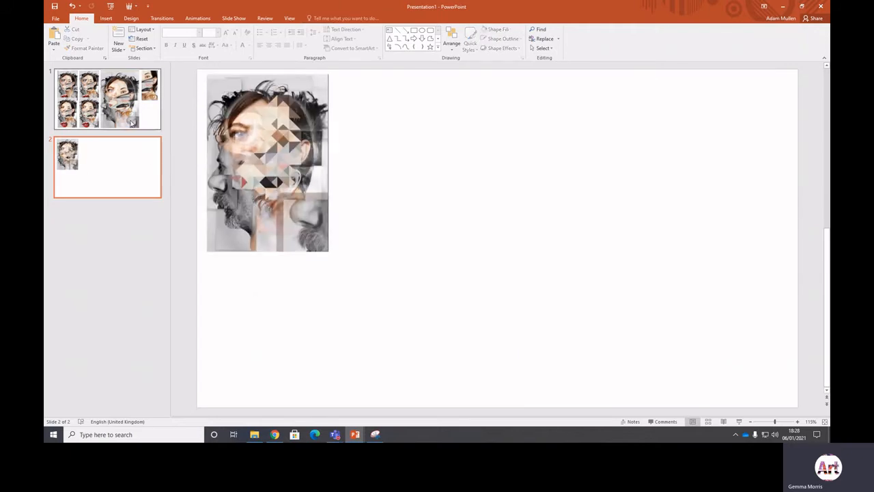
pyautogui.click(291, 197)
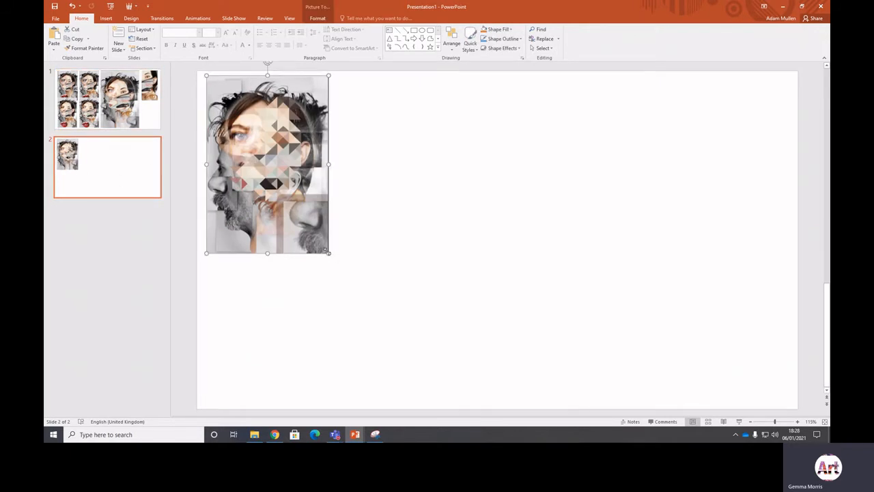
pyautogui.moveTo(327, 252); pyautogui.dragTo(318, 240)
pyautogui.click(305, 279)
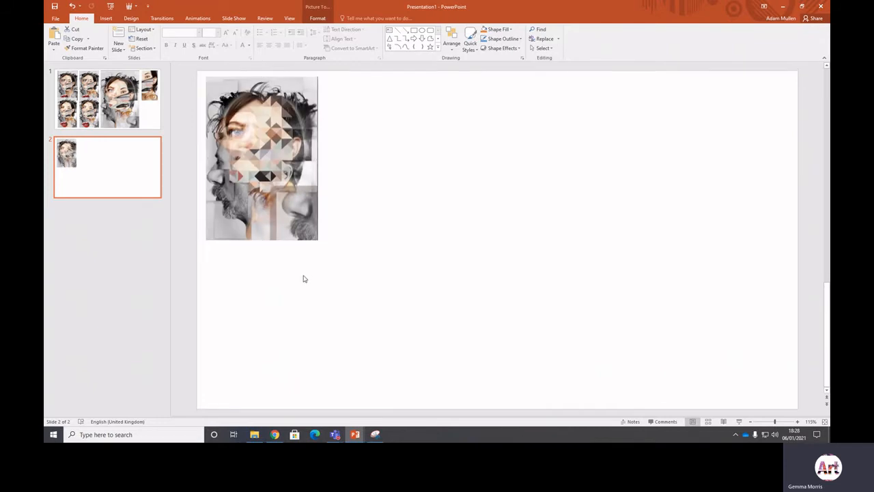
# - Compare the new collage on slide 2 with the earlier versions on slide 1
pyautogui.click(118, 158)
pyautogui.click(117, 112)
pyautogui.click(117, 157)
pyautogui.click(118, 113)
pyautogui.click(117, 158)
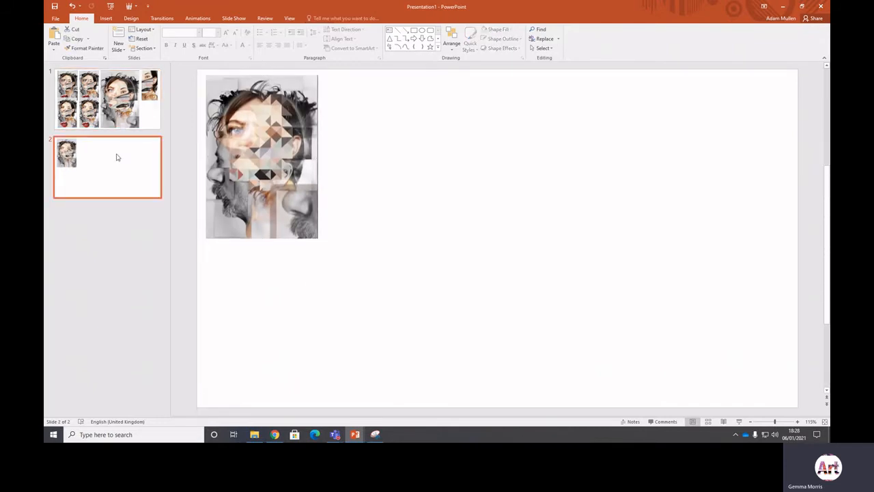
pyautogui.click(118, 113)
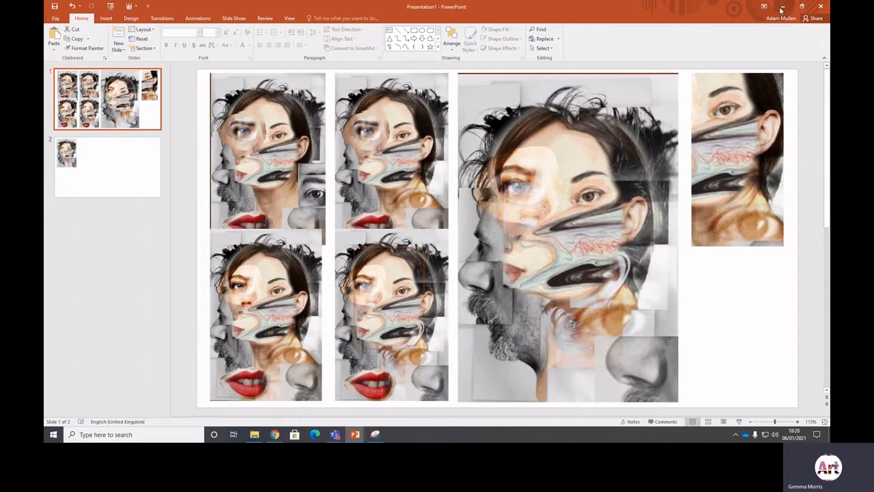
# - Minimise PowerPoint and the Snipping Tool to return to the collage in Pixlr
pyautogui.click(782, 8)
pyautogui.click(473, 53)
pyautogui.click(458, 205)
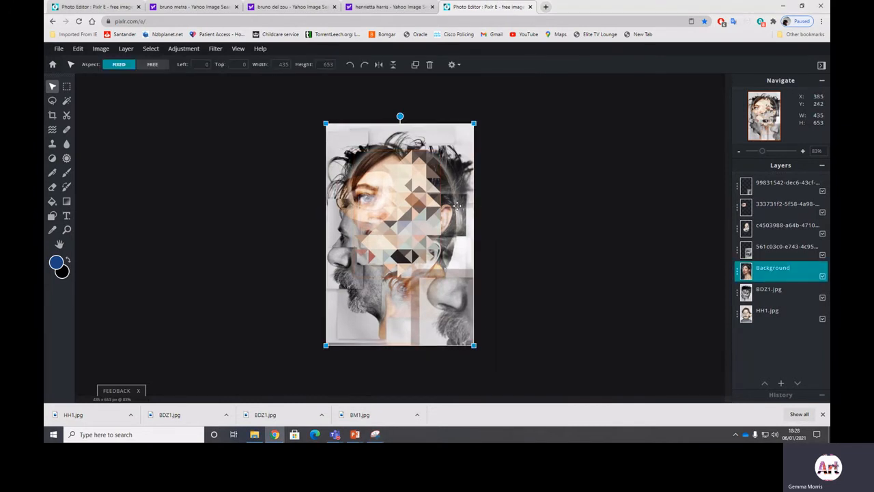
# - Apply the Glamour filter with an amount of 21 to the eye fragment, the second layer from the top
pyautogui.click(779, 205)
pyautogui.click(779, 227)
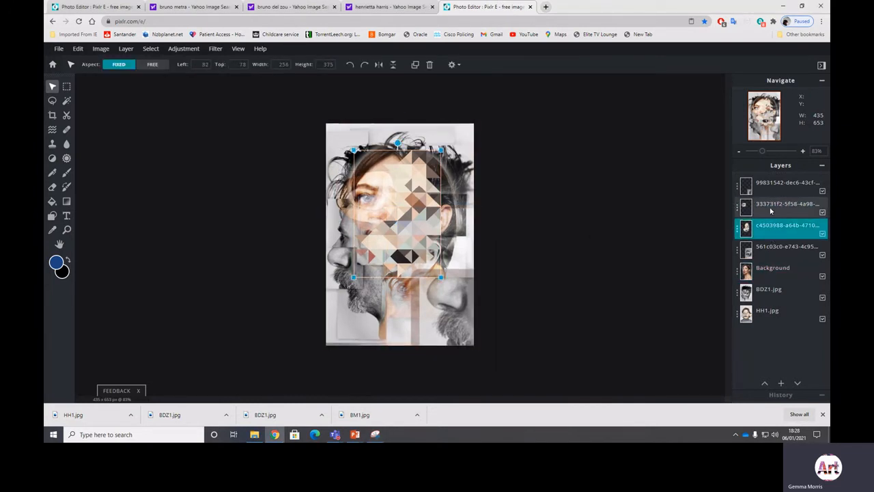
pyautogui.click(770, 210)
pyautogui.click(215, 48)
pyautogui.moveTo(213, 81)
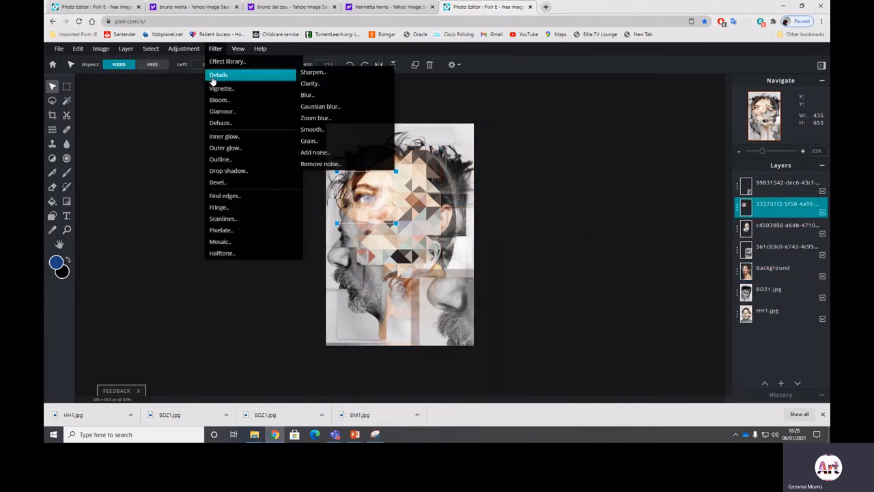
pyautogui.click(224, 112)
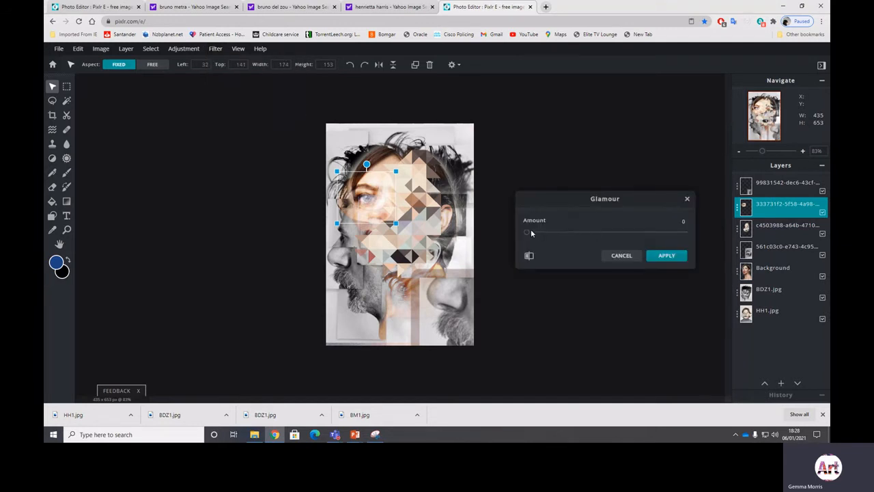
pyautogui.moveTo(552, 235); pyautogui.dragTo(582, 236)
pyautogui.click(667, 257)
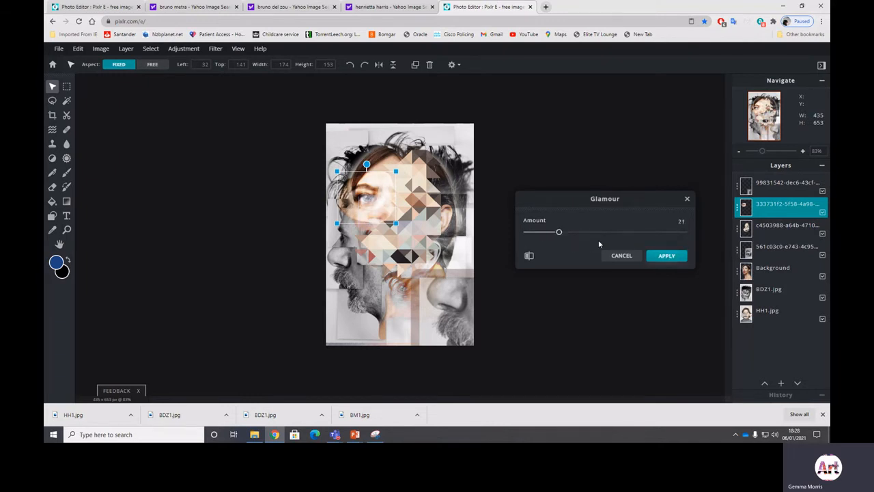
# - Apply the Dehaze filter to the eye fragment layer
pyautogui.click(218, 50)
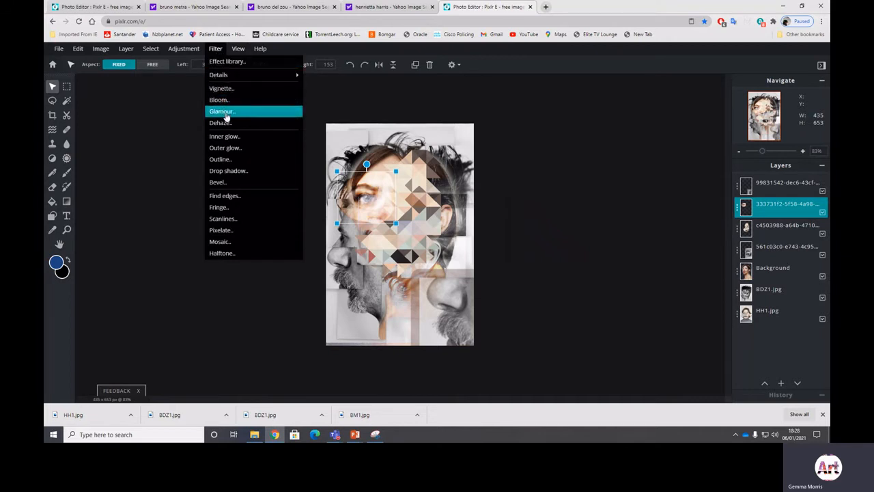
pyautogui.click(228, 125)
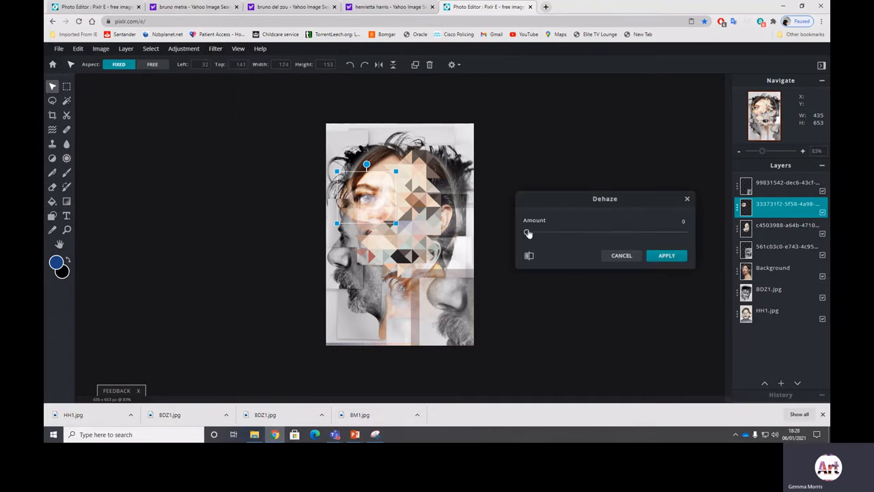
pyautogui.moveTo(528, 233); pyautogui.dragTo(563, 239)
pyautogui.click(670, 255)
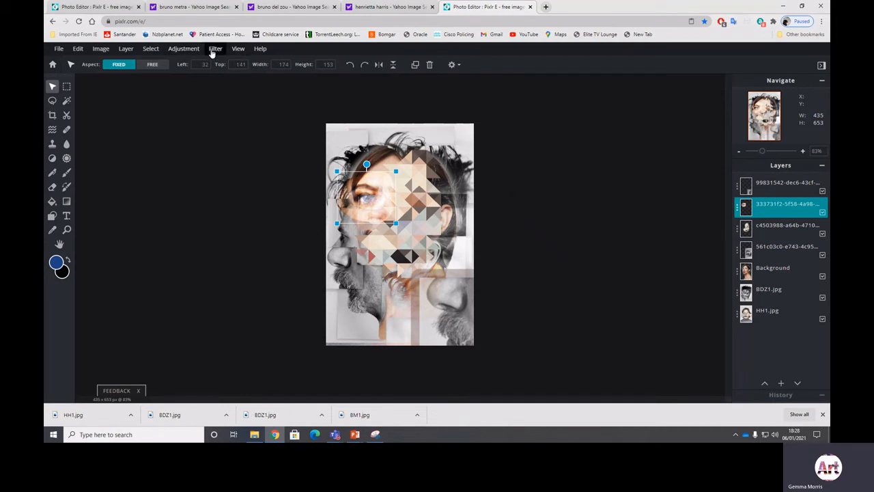
# - Apply a black drop shadow to the eye fragment with 100% opacity, 67 px blur, -22 px x offset and 23 px y offset
pyautogui.click(213, 50)
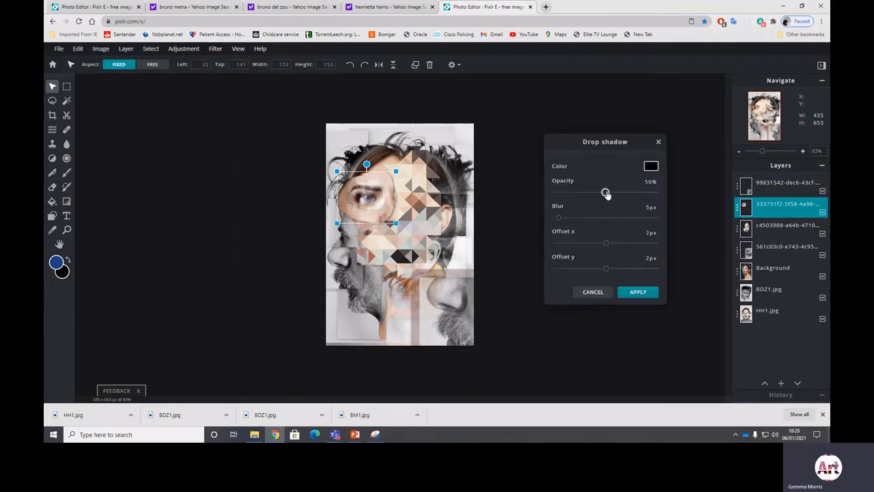
pyautogui.moveTo(577, 195); pyautogui.dragTo(613, 200)
pyautogui.moveTo(600, 219); pyautogui.dragTo(618, 220)
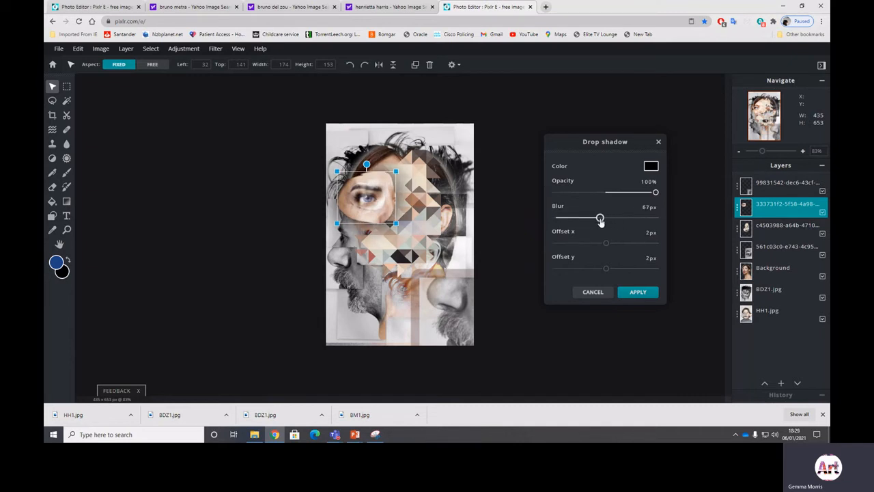
pyautogui.moveTo(607, 244)
pyautogui.mouseDown()
pyautogui.moveTo(644, 242)
pyautogui.moveTo(571, 241)
pyautogui.moveTo(606, 238)
pyautogui.moveTo(595, 238)
pyautogui.mouseUp()
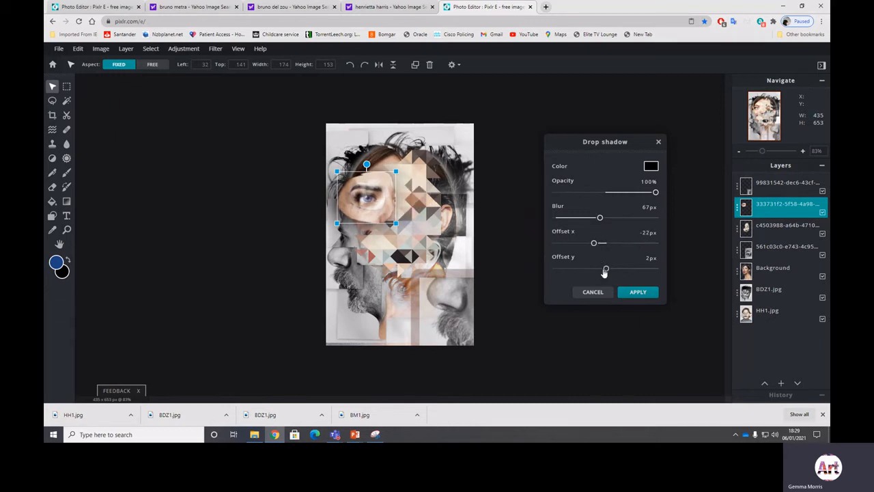
pyautogui.moveTo(606, 270)
pyautogui.mouseDown()
pyautogui.moveTo(629, 269)
pyautogui.moveTo(616, 270)
pyautogui.mouseUp()
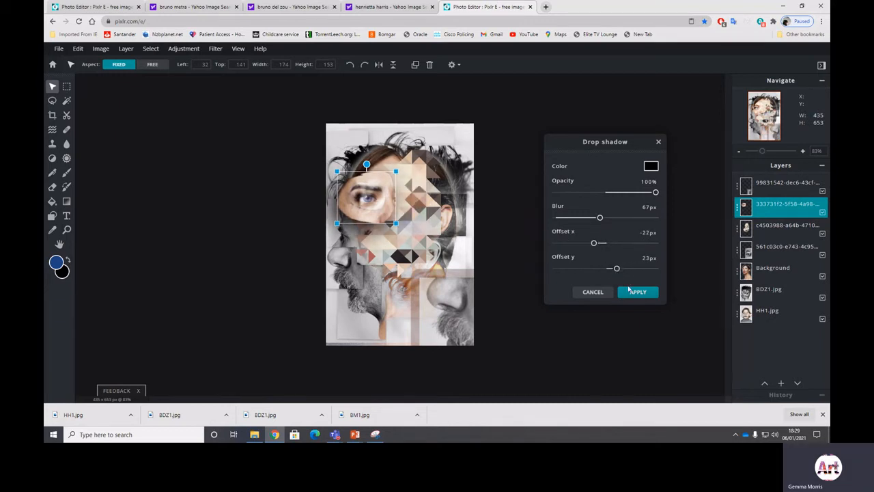
pyautogui.click(635, 295)
pyautogui.click(563, 281)
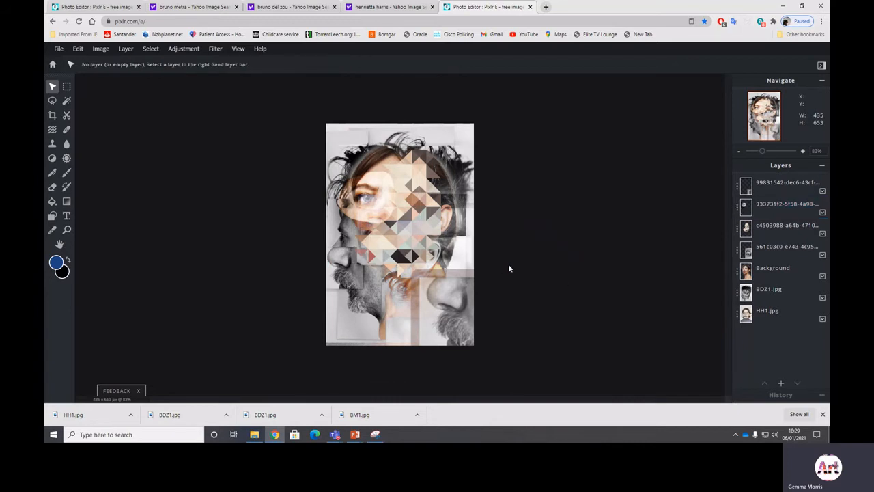
# - Apply a second black drop shadow to the eye fragment with 50% opacity, 5 px blur and 2 px offsets
pyautogui.click(347, 200)
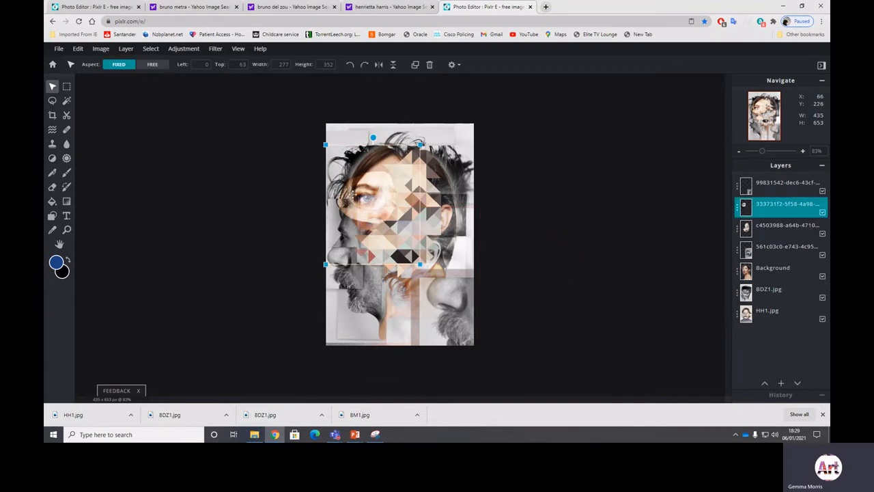
pyautogui.click(216, 49)
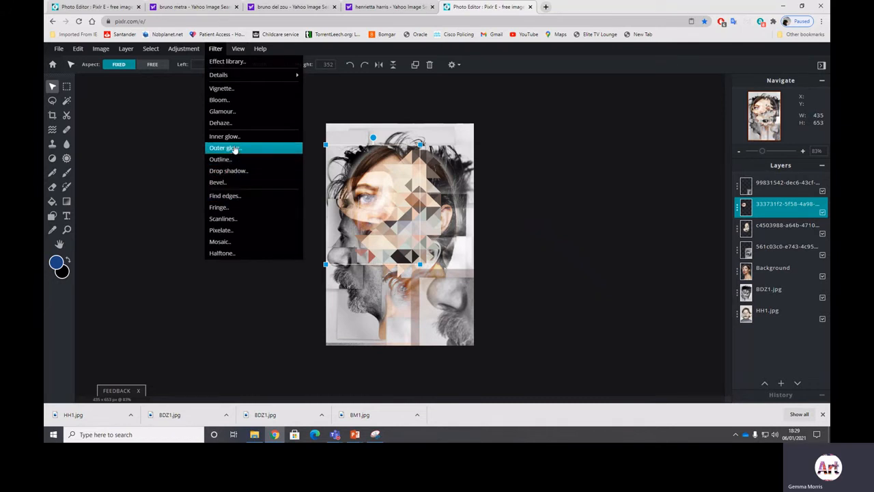
pyautogui.click(228, 171)
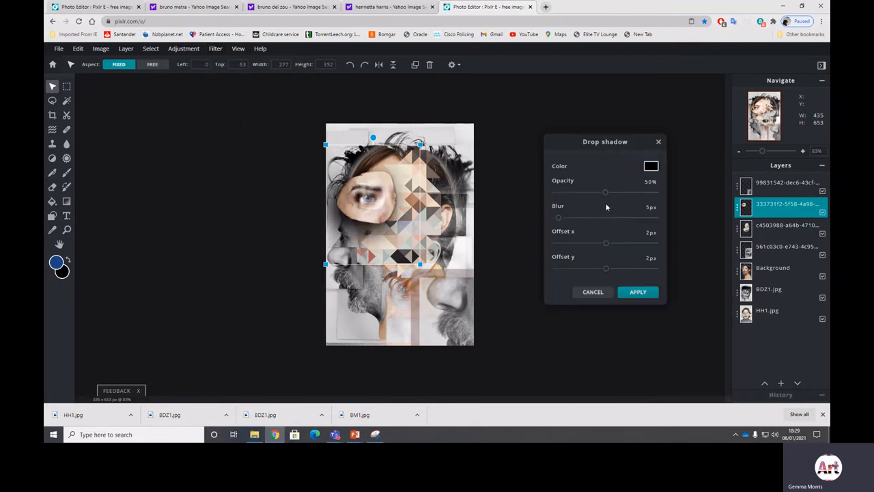
pyautogui.click(639, 293)
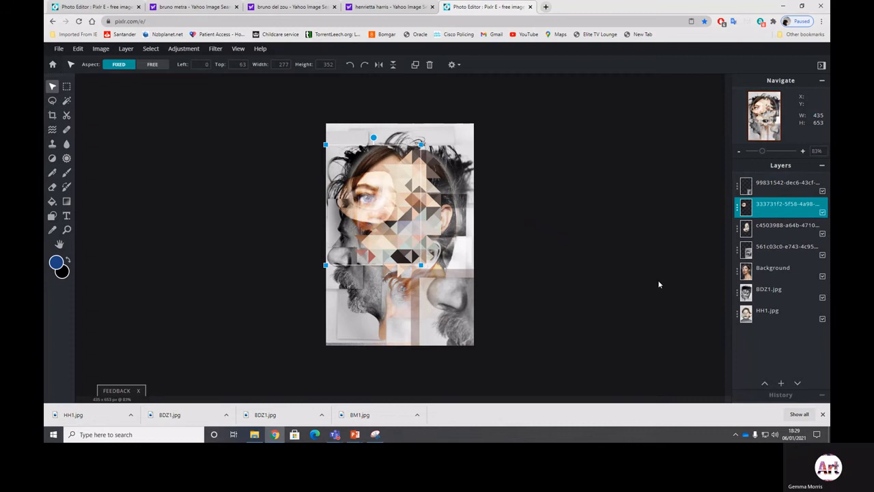
# - Set the eye fragment layer's blend mode to None and its transparency to 74
pyautogui.click(738, 208)
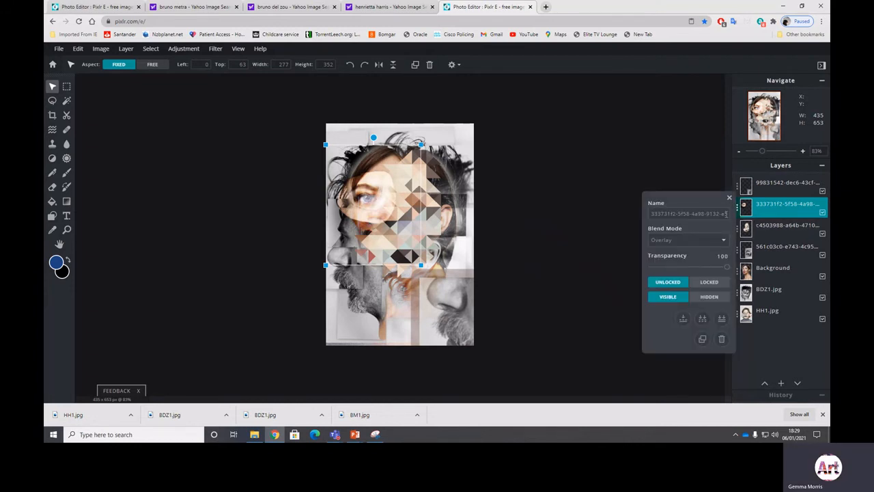
pyautogui.click(717, 248)
pyautogui.click(696, 252)
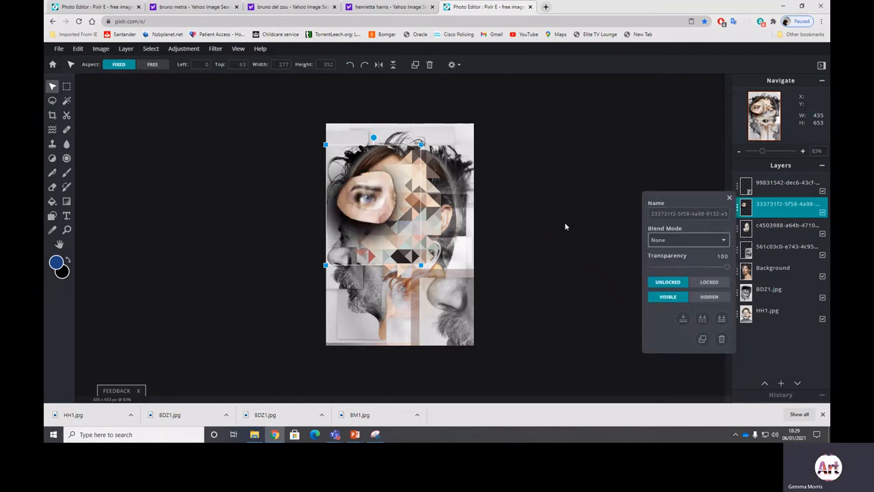
pyautogui.moveTo(727, 270); pyautogui.dragTo(709, 270)
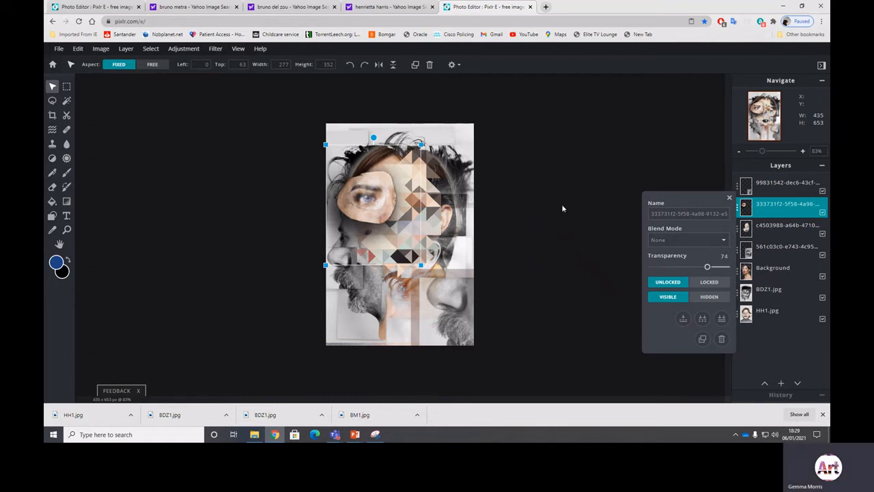
pyautogui.click(503, 219)
# - Select the eye fragment again and raise its layer transparency value to 82
pyautogui.click(369, 198)
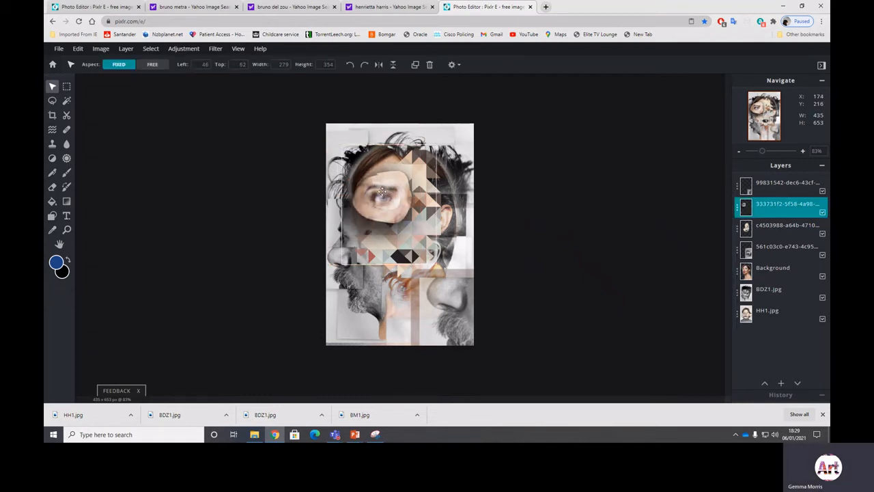
pyautogui.click(737, 208)
pyautogui.moveTo(707, 268); pyautogui.dragTo(717, 268)
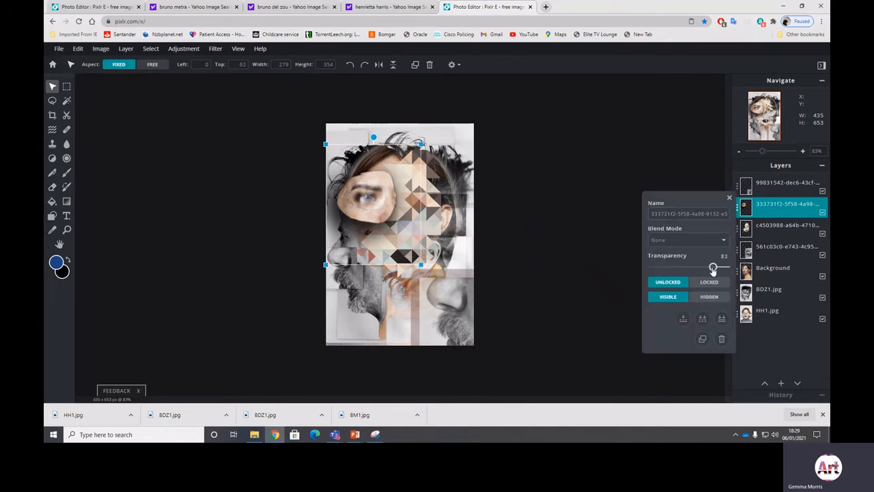
# - Try the Lighten, Screen and Overlay blend modes on the eye fragment layer
pyautogui.click(724, 241)
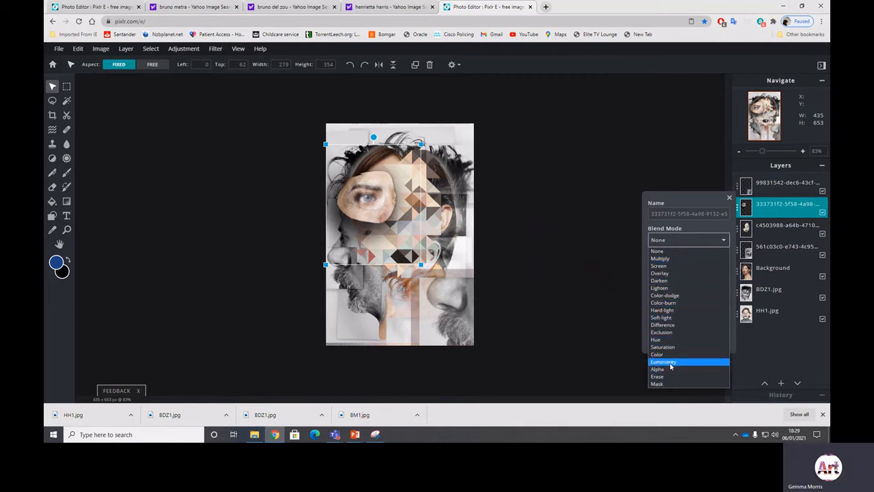
pyautogui.click(675, 287)
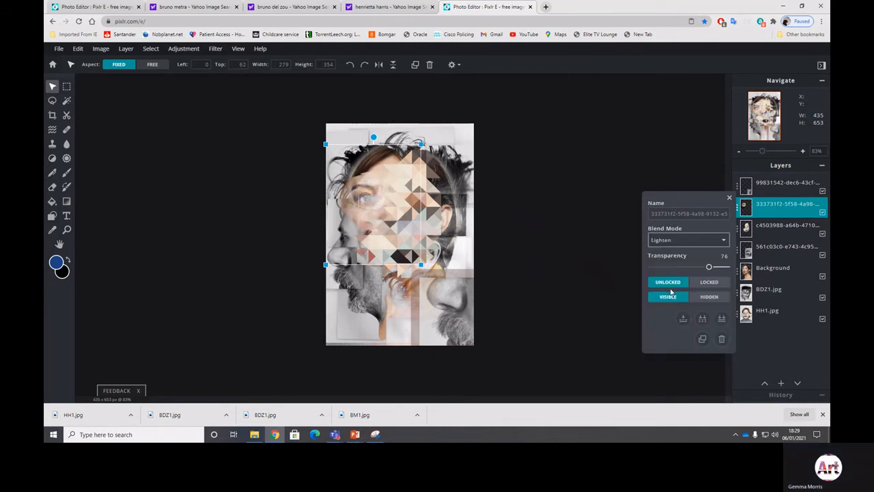
pyautogui.click(699, 241)
pyautogui.click(681, 267)
pyautogui.click(688, 243)
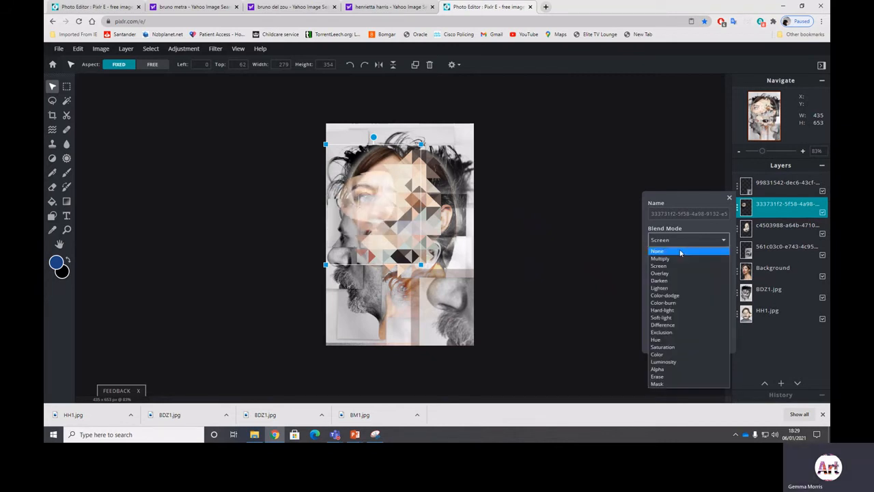
pyautogui.click(675, 273)
# - Set the eye fragment's blend mode to Multiply and its transparency to 64, and nudge it slightly left and down
pyautogui.click(689, 242)
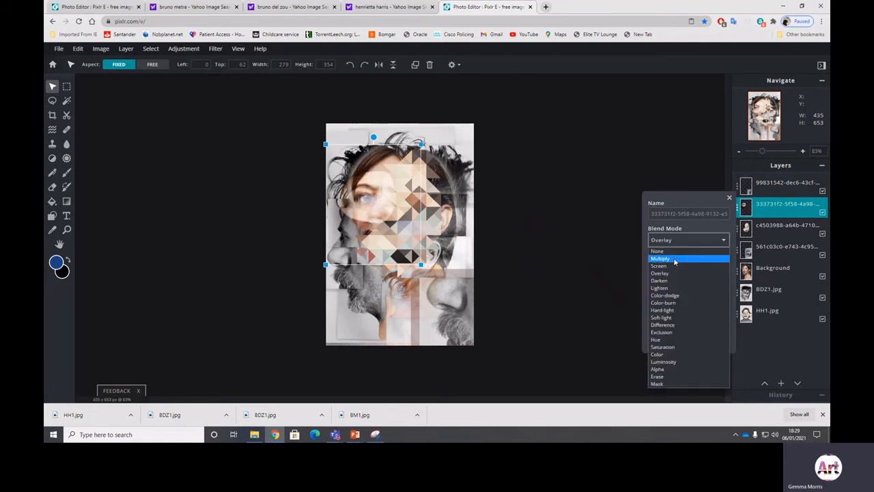
pyautogui.click(675, 258)
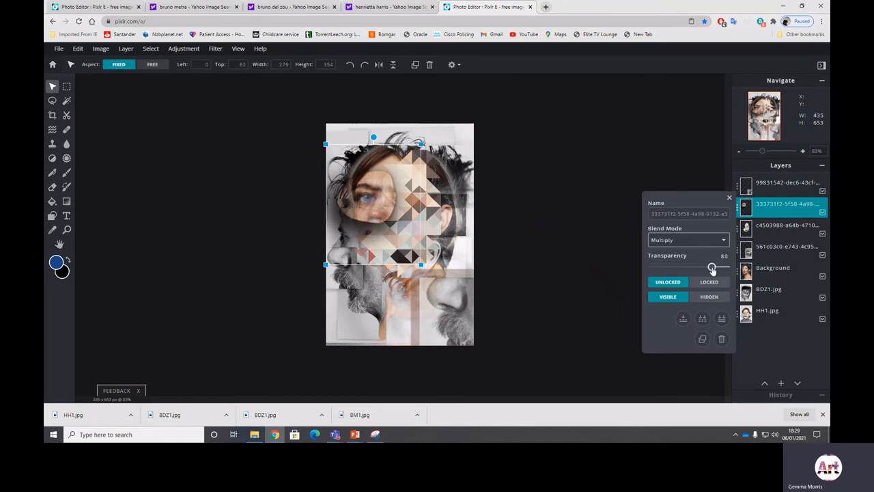
pyautogui.moveTo(713, 271); pyautogui.dragTo(700, 273)
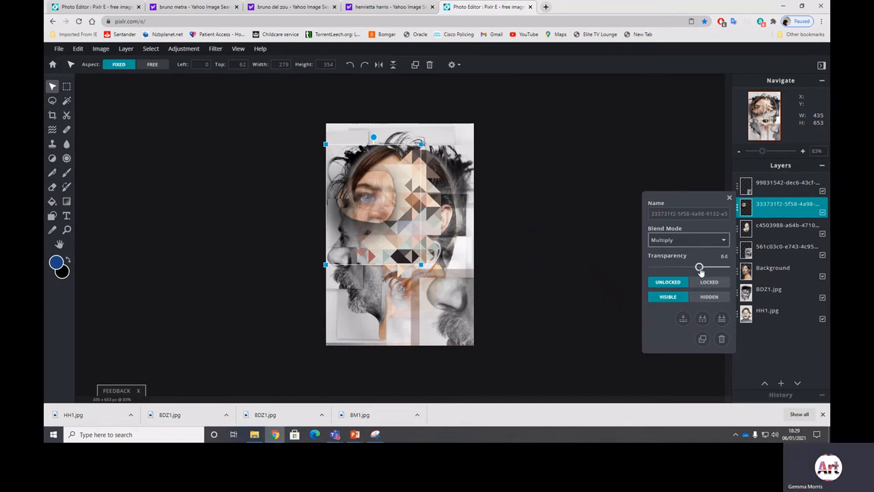
pyautogui.click(525, 156)
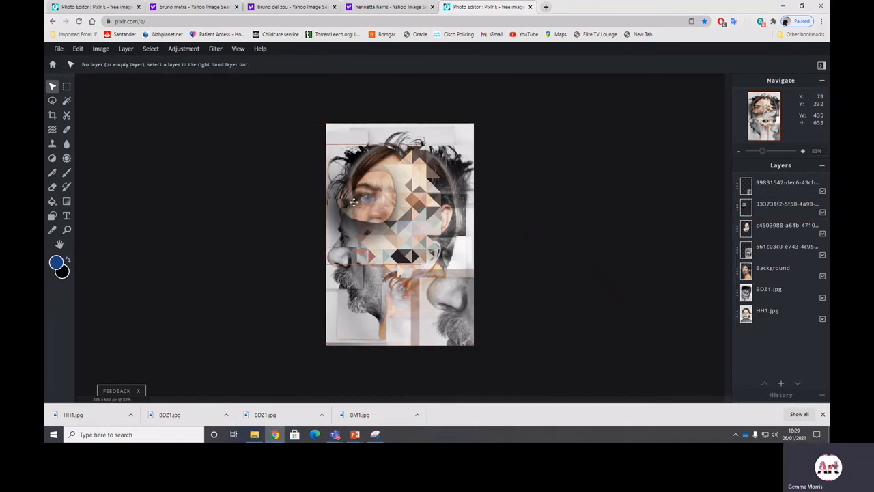
pyautogui.moveTo(354, 202)
pyautogui.mouseDown()
pyautogui.moveTo(344, 205)
pyautogui.moveTo(351, 327)
pyautogui.moveTo(349, 204)
pyautogui.mouseUp()
pyautogui.click(516, 204)
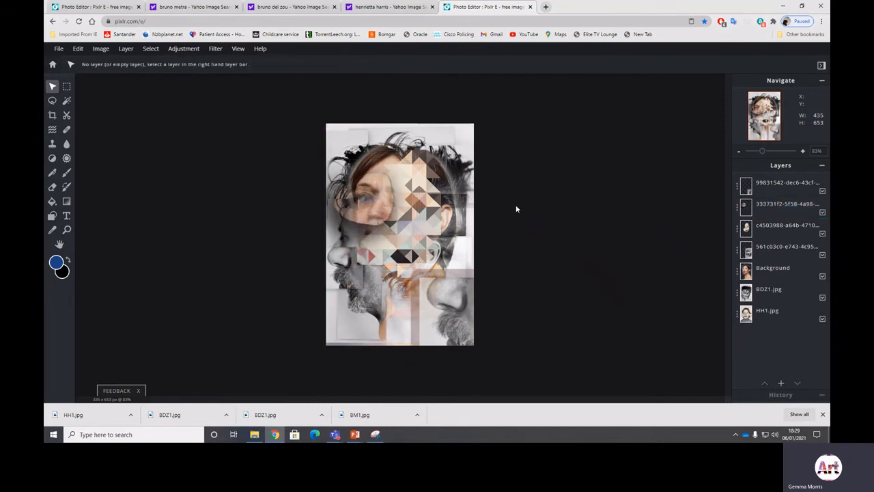
pyautogui.click(456, 164)
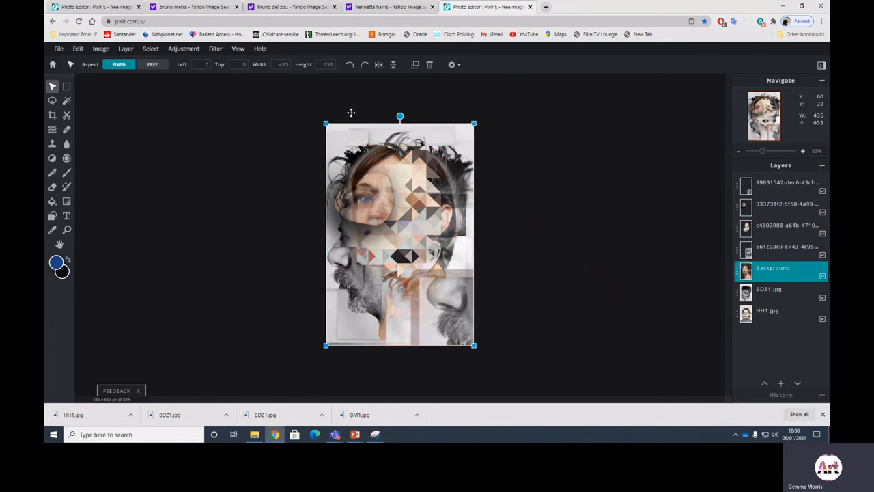
pyautogui.click(537, 249)
pyautogui.click(357, 292)
pyautogui.click(558, 194)
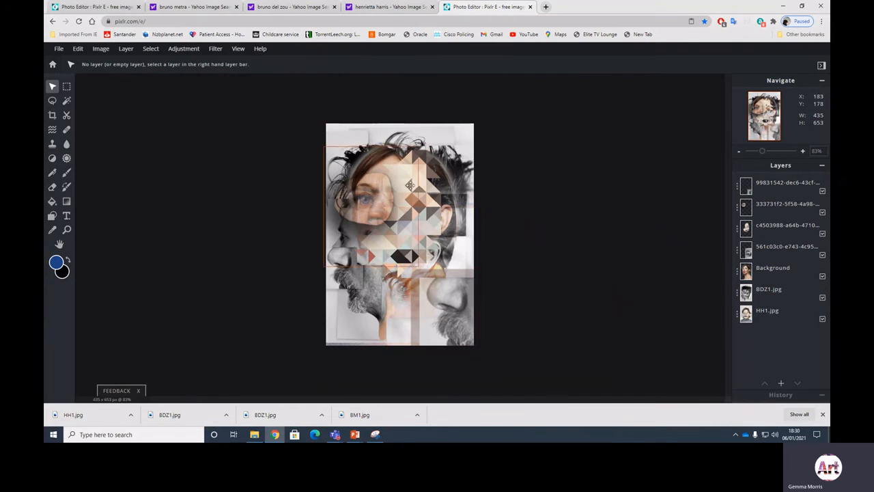
pyautogui.click(442, 186)
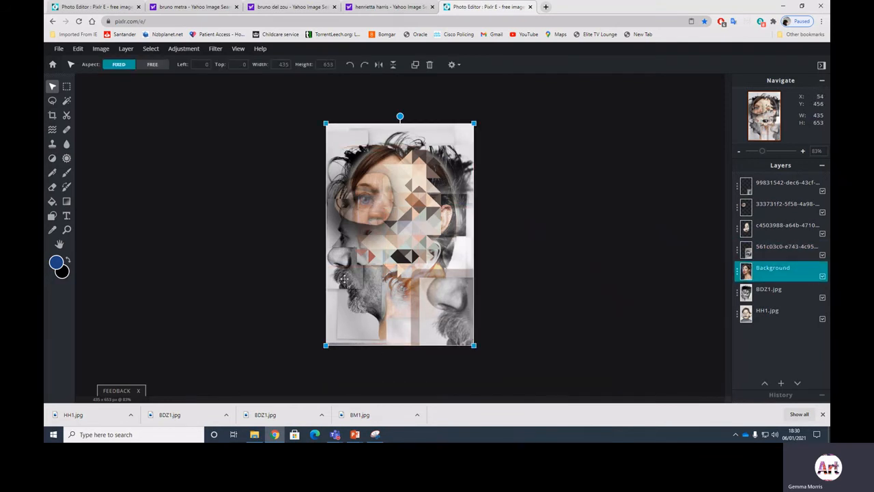
pyautogui.click(484, 313)
# - Nudge the eye fragment slightly further left over the woman's eye, to about -14 px left and 67 px top
pyautogui.click(360, 189)
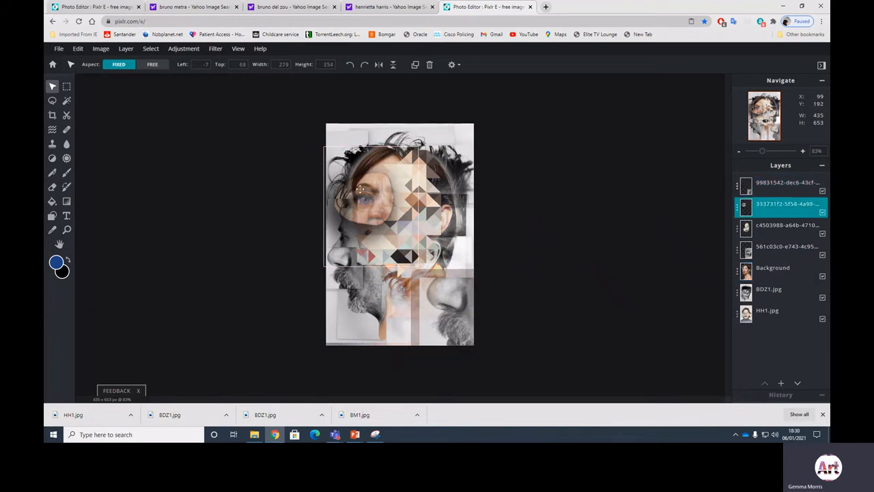
pyautogui.click(534, 159)
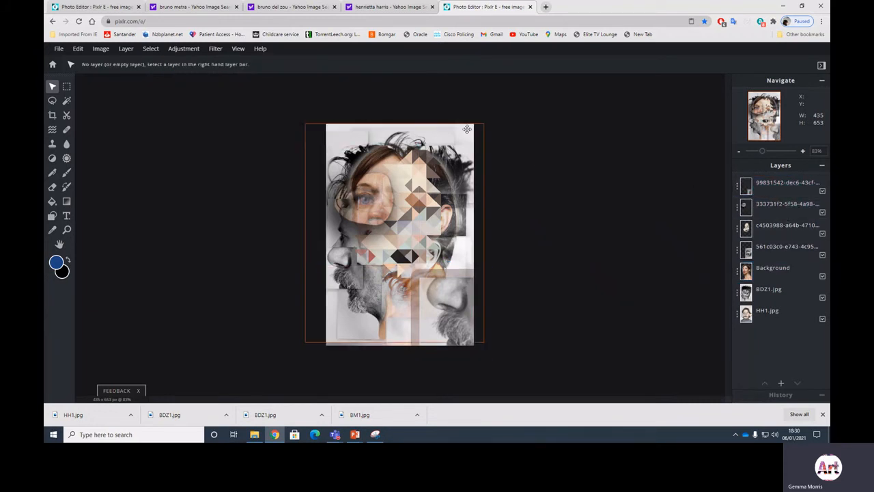
pyautogui.click(367, 196)
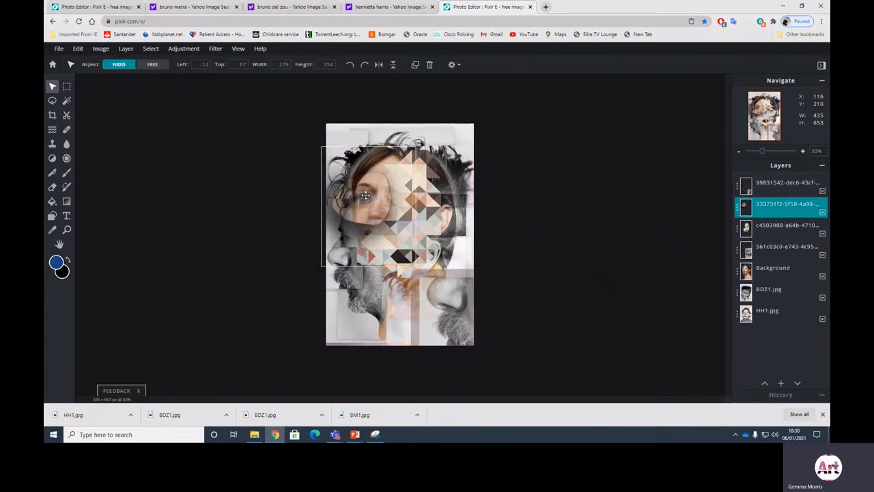
# - Nudge the triangle-patterned face fragment slightly down and left, and the nose-and-beard fragment slightly up and left
pyautogui.click(765, 228)
pyautogui.moveTo(431, 169); pyautogui.dragTo(429, 172)
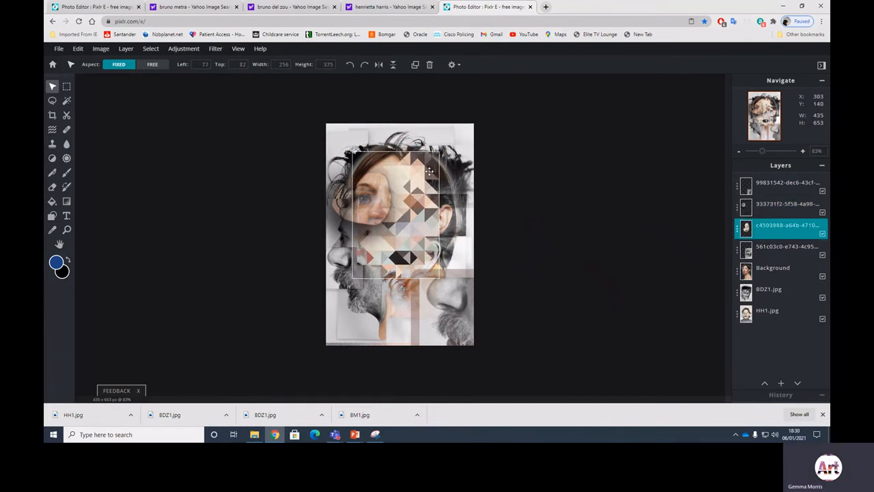
pyautogui.click(775, 246)
pyautogui.moveTo(442, 274)
pyautogui.mouseDown()
pyautogui.moveTo(431, 269)
pyautogui.moveTo(441, 272)
pyautogui.mouseUp()
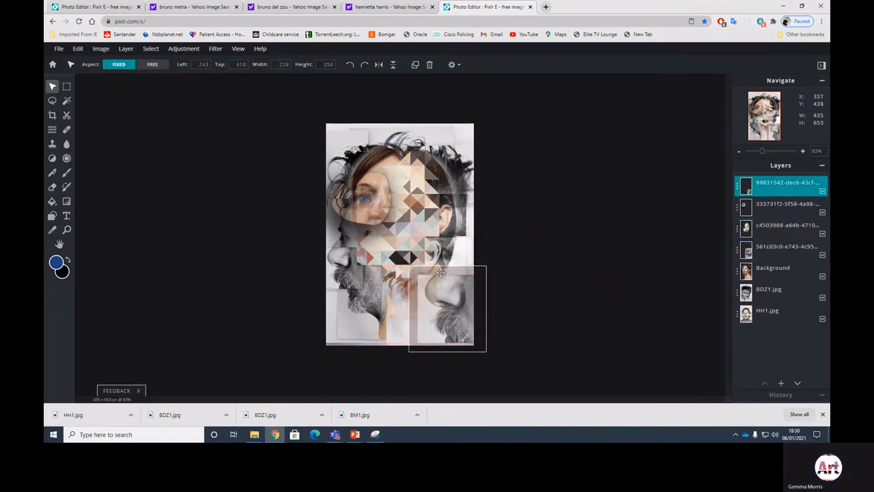
# - Move the greyscale eye layer (561c03c0) over the bearded chin at the portrait's lower left, at about -16 px left and 291 px top
pyautogui.click(769, 227)
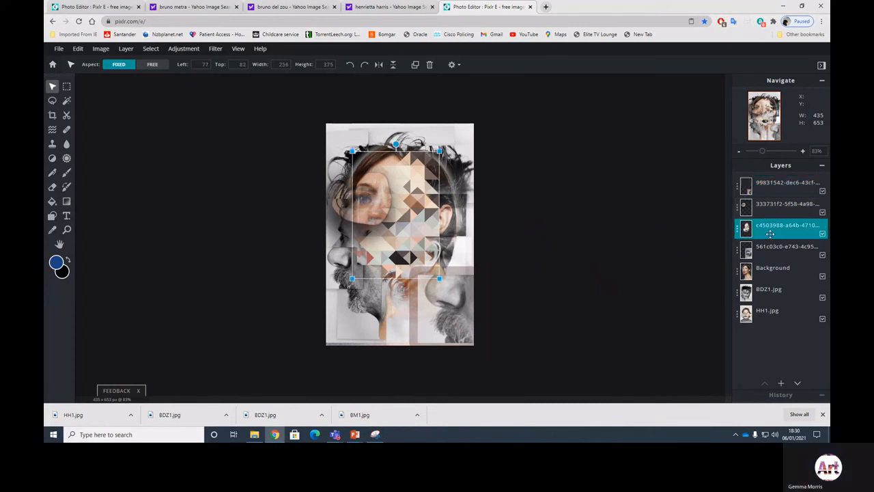
pyautogui.click(771, 248)
pyautogui.click(772, 270)
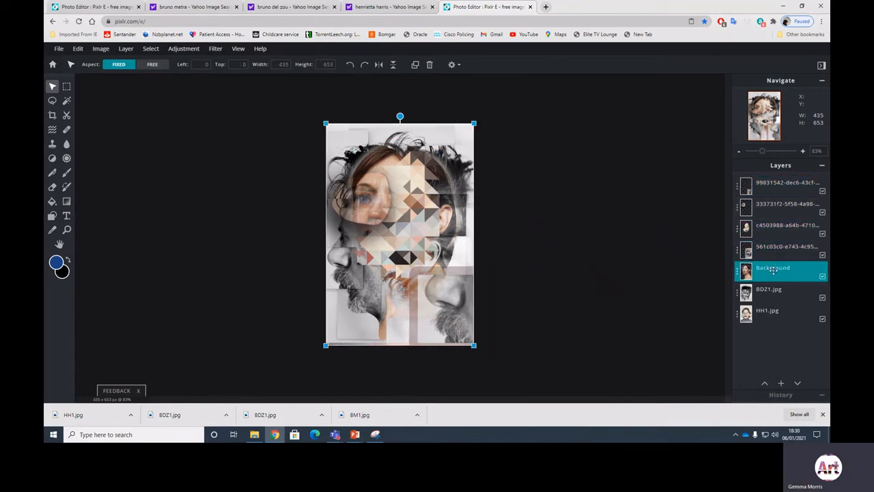
pyautogui.click(449, 214)
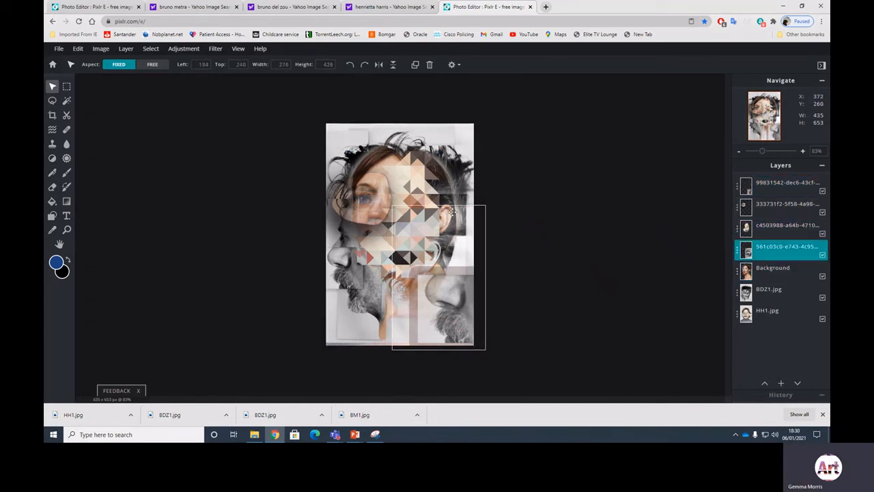
pyautogui.moveTo(448, 213); pyautogui.dragTo(382, 229)
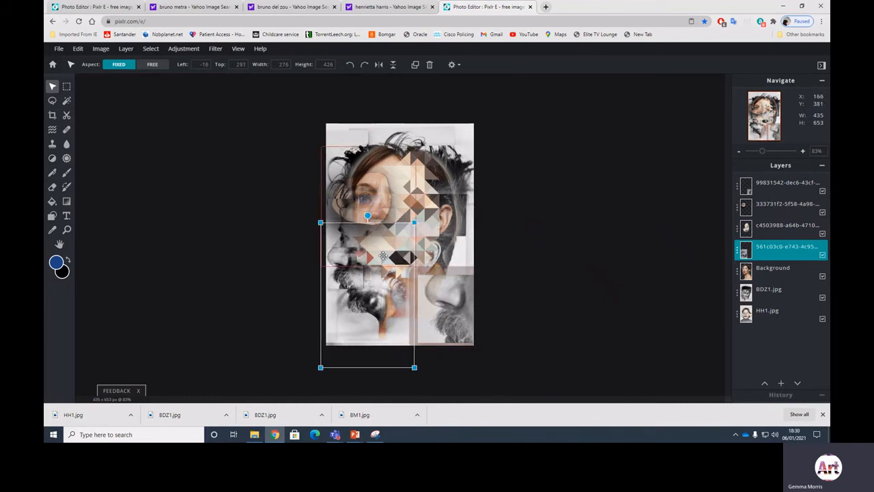
# - Duplicate the greyscale eye layer and place the copy over the upper right of the portrait
pyautogui.rightClick(372, 305)
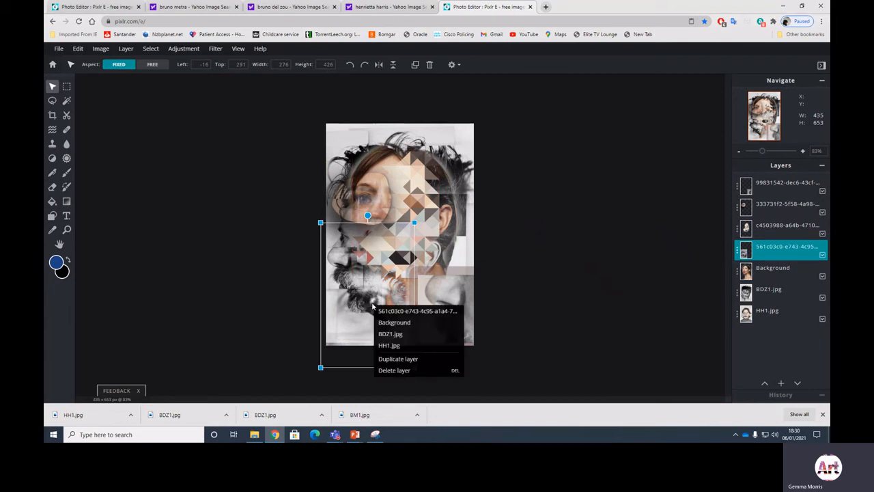
pyautogui.click(400, 360)
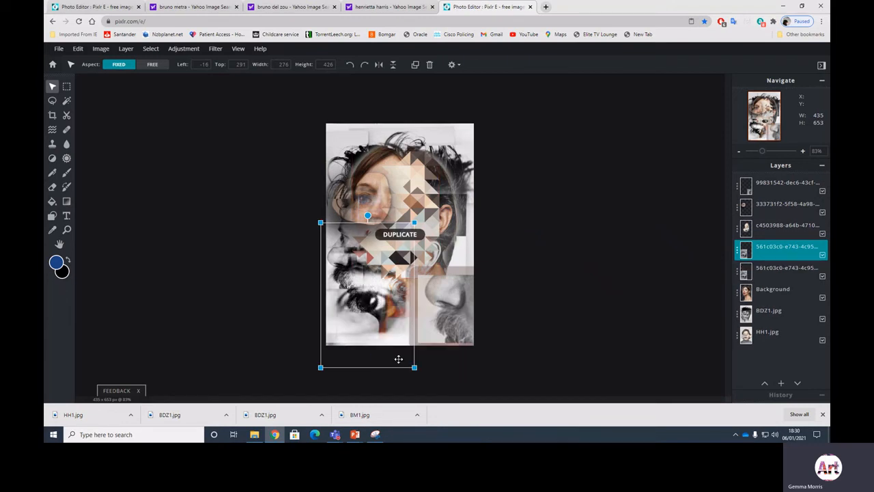
pyautogui.moveTo(380, 302); pyautogui.dragTo(448, 174)
# - Bring the greyscale eye copy to the top of the layer stack and enlarge it to about 352 by 543 px
pyautogui.moveTo(814, 259); pyautogui.dragTo(785, 181)
pyautogui.moveTo(462, 171); pyautogui.dragTo(454, 204)
pyautogui.moveTo(465, 267); pyautogui.dragTo(477, 303)
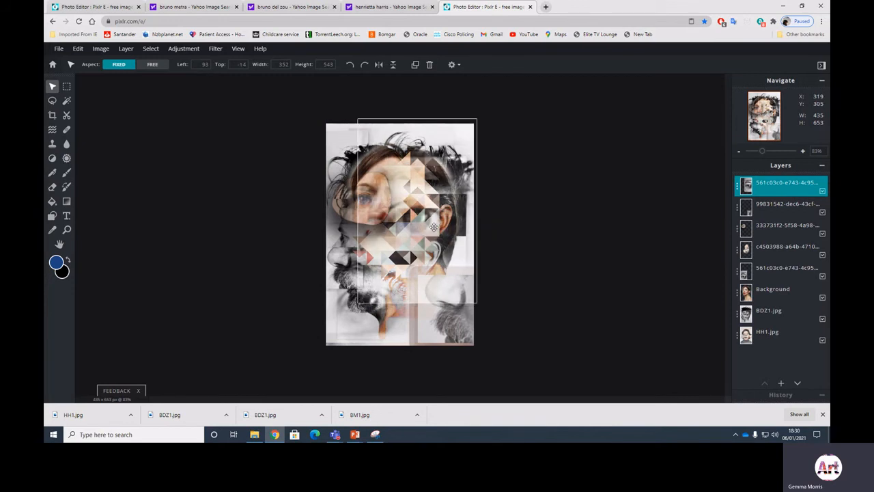
# - Try blend mode None on the enlarged greyscale eye copy, with its transparency set to 62
pyautogui.click(738, 190)
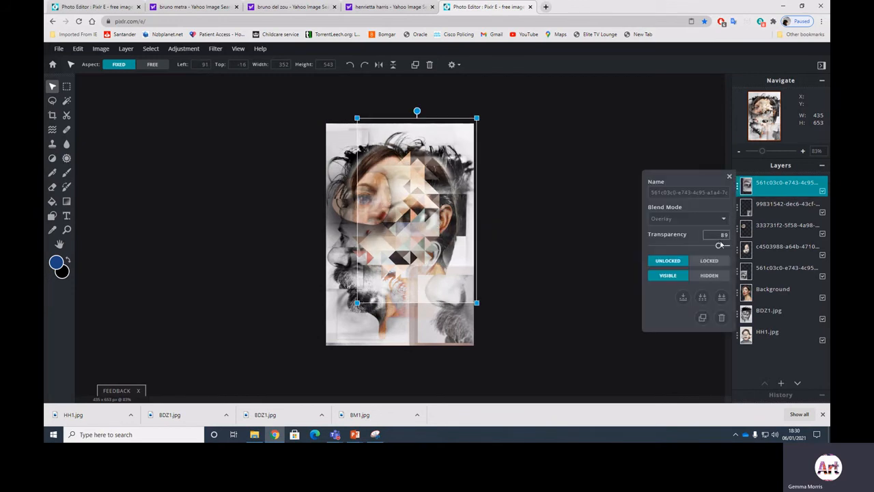
pyautogui.moveTo(711, 245)
pyautogui.mouseDown()
pyautogui.moveTo(672, 244)
pyautogui.moveTo(727, 245)
pyautogui.mouseUp()
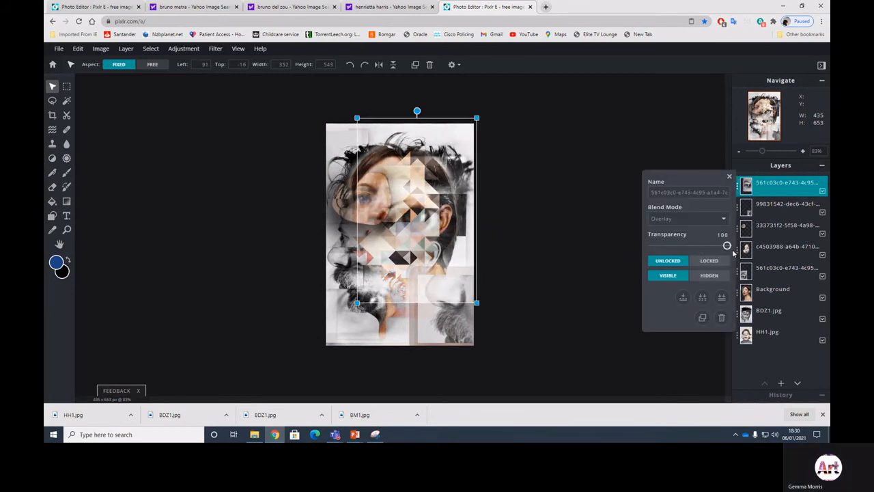
pyautogui.click(724, 220)
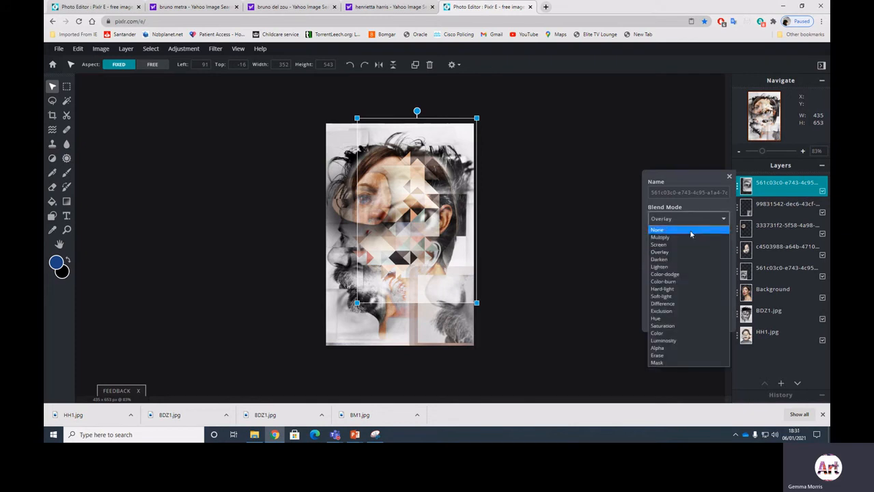
pyautogui.click(663, 226)
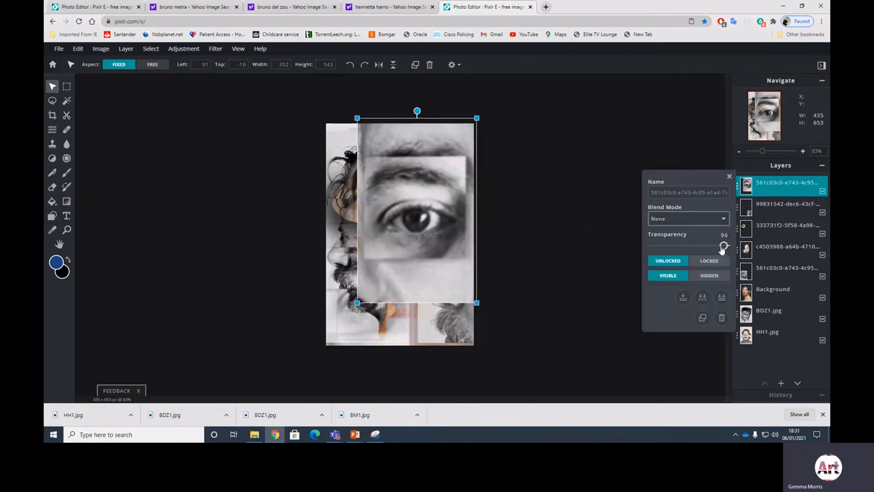
pyautogui.moveTo(723, 247); pyautogui.dragTo(690, 248)
# - Try the Multiply and Overlay blend modes on the enlarged greyscale eye copy
pyautogui.click(724, 219)
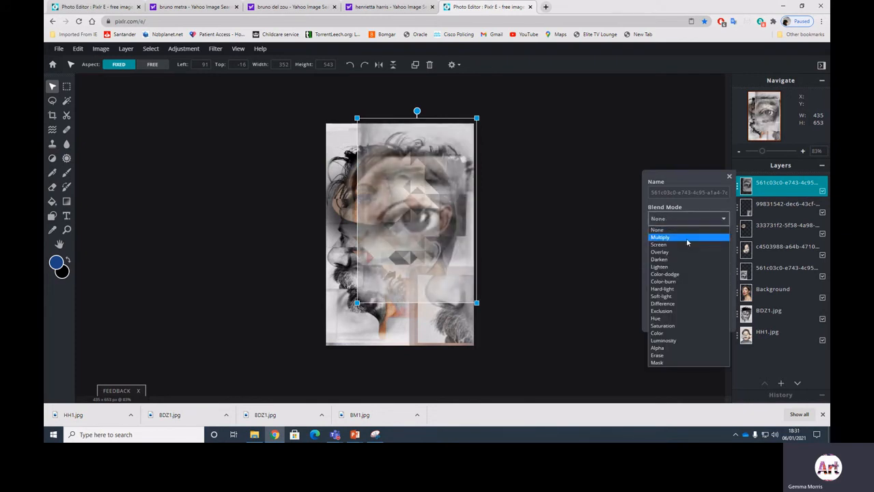
pyautogui.click(688, 239)
pyautogui.click(723, 220)
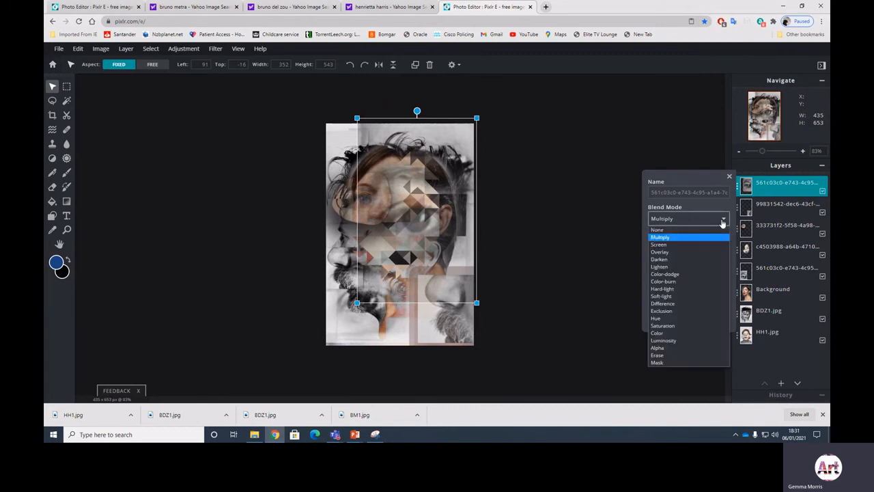
pyautogui.click(695, 253)
# - Set the greyscale eye copy's blend mode to Screen and its transparency to 48
pyautogui.click(715, 220)
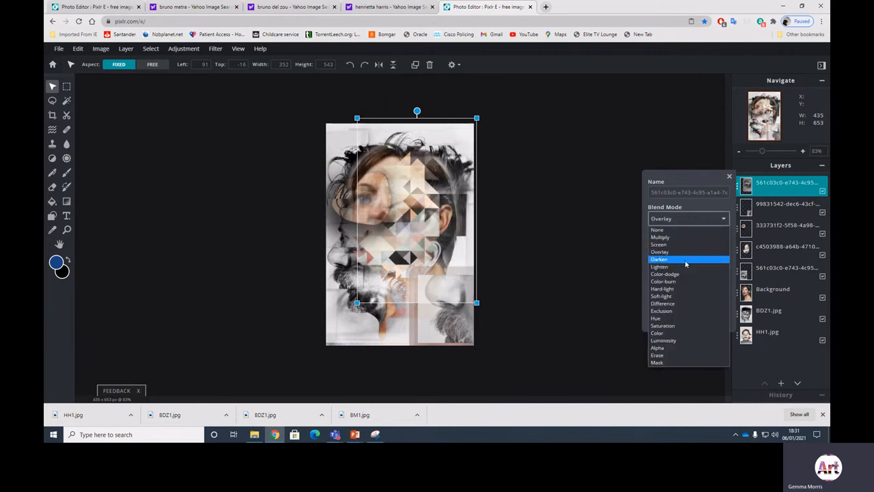
pyautogui.click(681, 245)
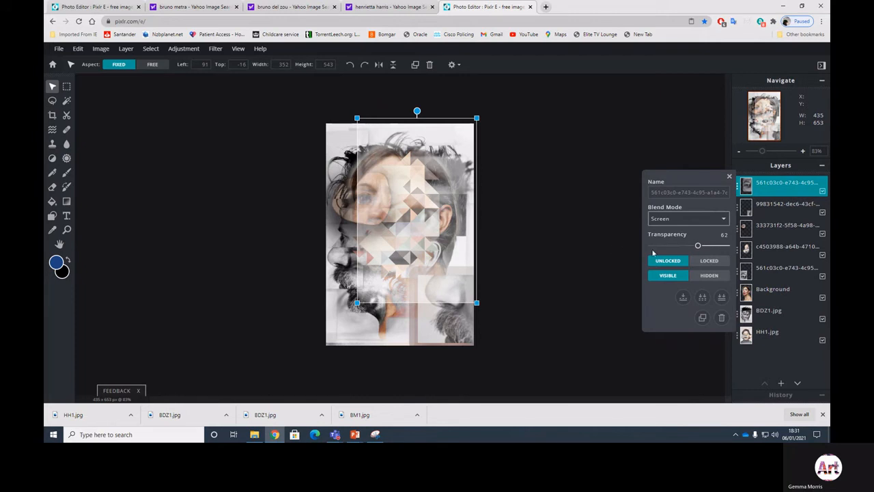
pyautogui.moveTo(706, 246); pyautogui.dragTo(688, 246)
# - Set the greyscale eye copy to Multiply and shrink it to about 193 by 298 px over the right side of the face
pyautogui.click(714, 219)
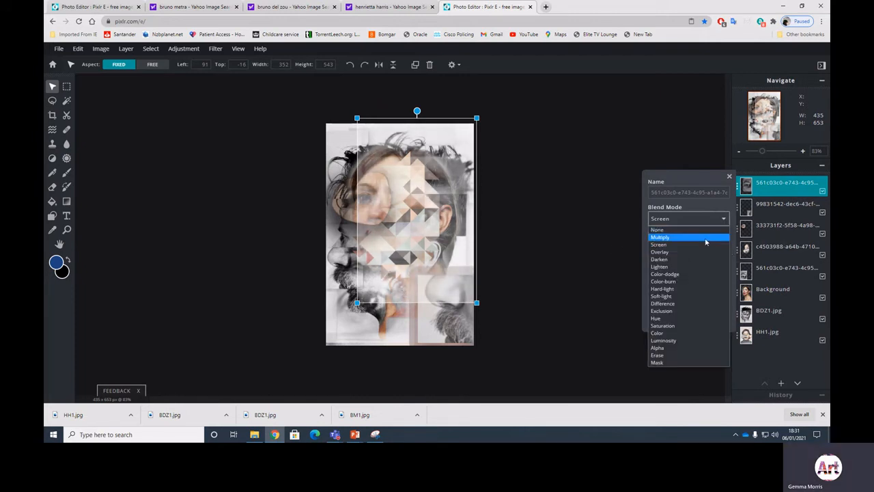
pyautogui.click(705, 237)
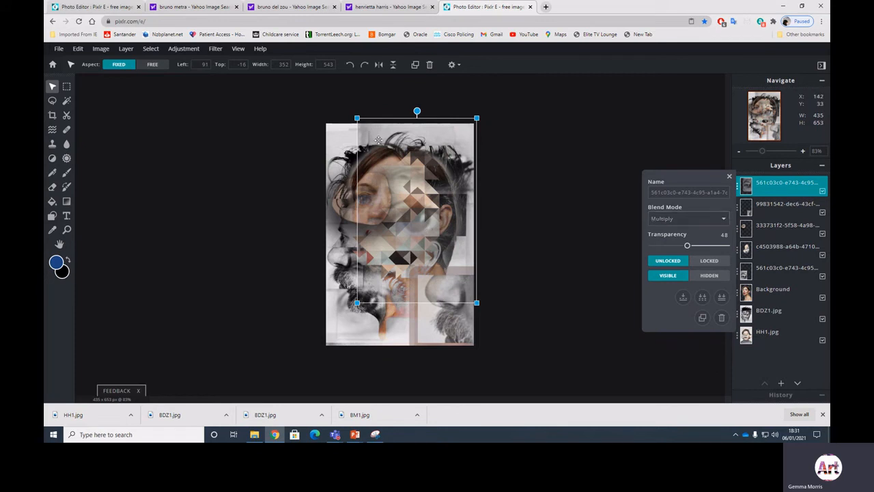
pyautogui.moveTo(360, 122); pyautogui.dragTo(414, 205)
pyautogui.moveTo(443, 264); pyautogui.dragTo(416, 241)
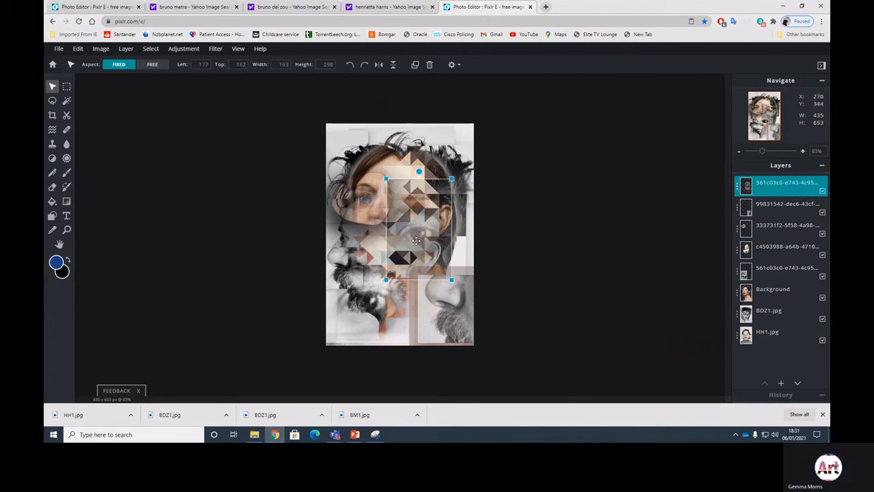
# - Deselect the greyscale eye copy and undo its latest move, resize and blend changes
pyautogui.click(530, 250)
pyautogui.hotkey('ctrl', 'z')
pyautogui.hotkey('ctrl', 'z')
pyautogui.hotkey('ctrl', 'z')
pyautogui.hotkey('ctrl', 'z')
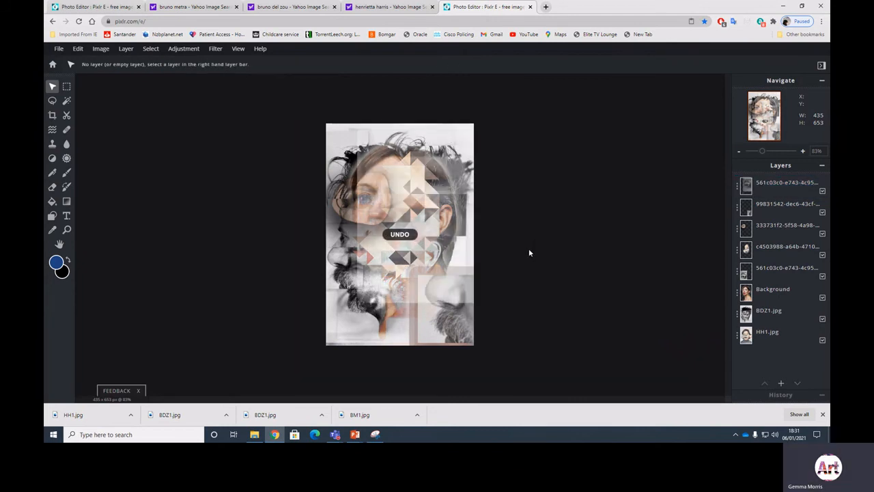
# - Undo the remaining edits to the greyscale eye copy, back to its original place in the lower left of the portrait
pyautogui.hotkey('ctrl', 'z')
pyautogui.hotkey('ctrl', 'z')
pyautogui.hotkey('ctrl', 'z')
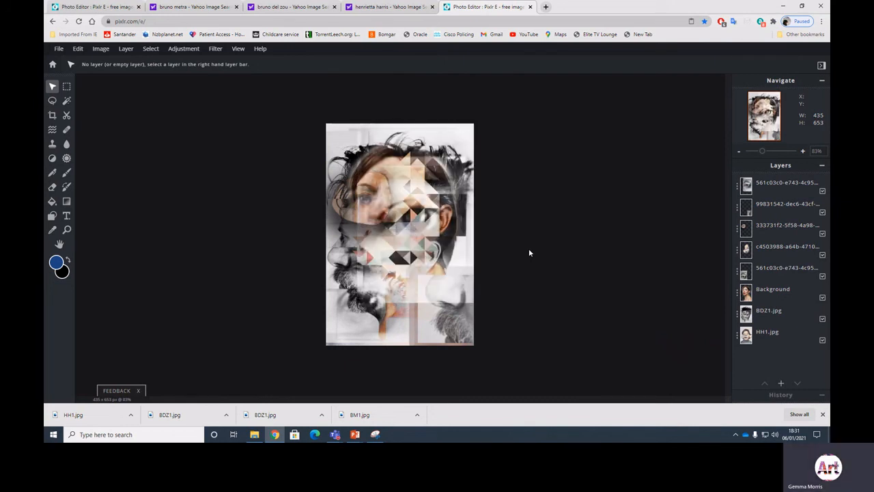
pyautogui.hotkey('ctrl', 'z')
pyautogui.hotkey('ctrl', 'z')
pyautogui.hotkey('ctrl', 'z')
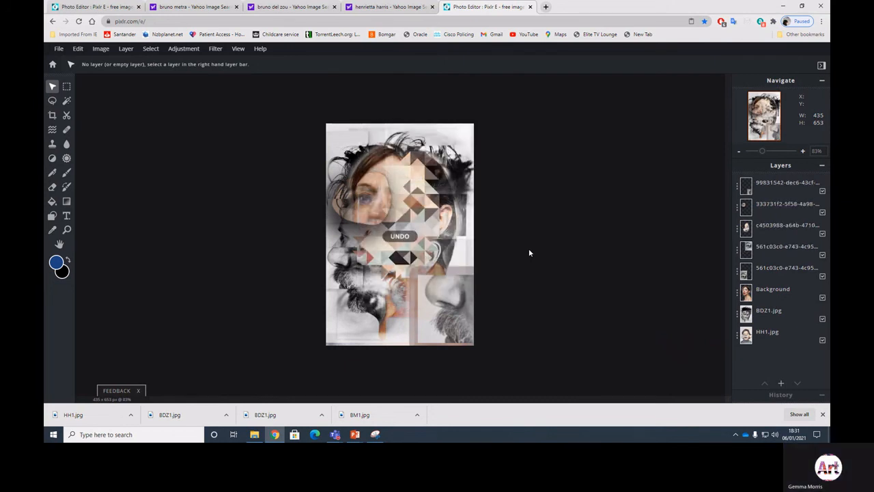
pyautogui.hotkey('ctrl', 'z')
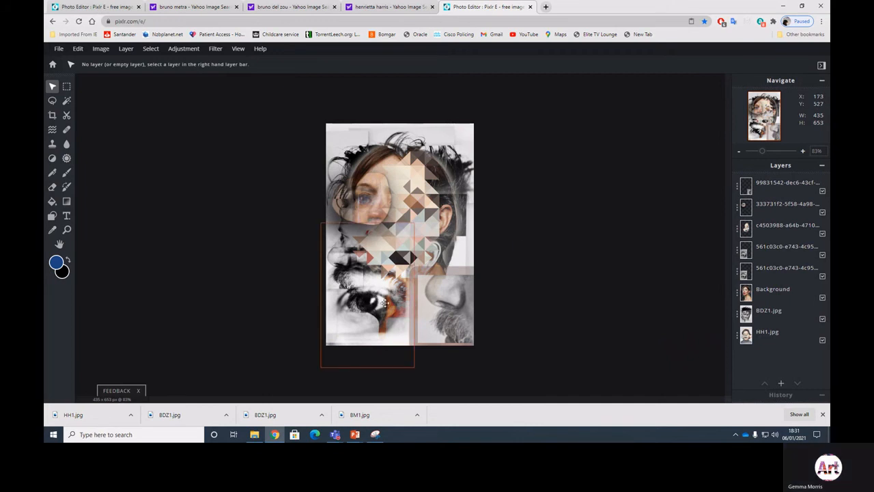
# - Move the greyscale eye copy over the right side of the face and bring it to the front of the layer stack
pyautogui.moveTo(386, 303); pyautogui.dragTo(449, 186)
pyautogui.moveTo(738, 250); pyautogui.dragTo(739, 183)
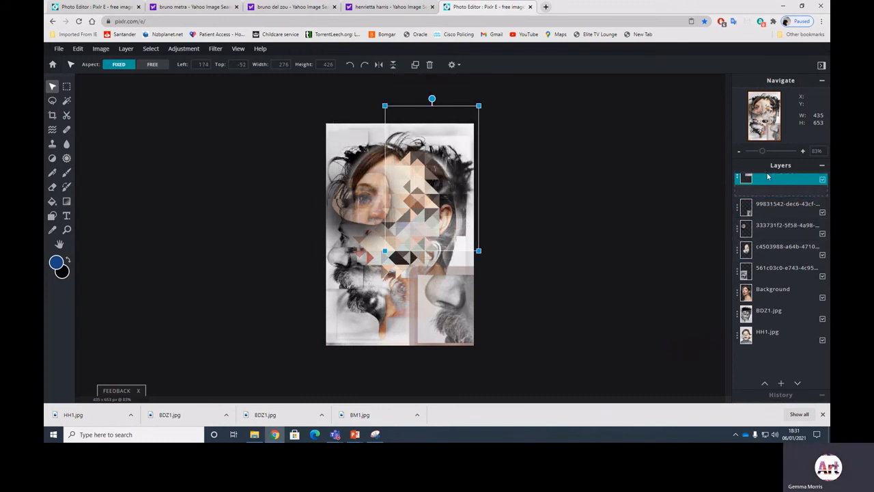
pyautogui.moveTo(457, 171); pyautogui.dragTo(440, 224)
pyautogui.click(502, 247)
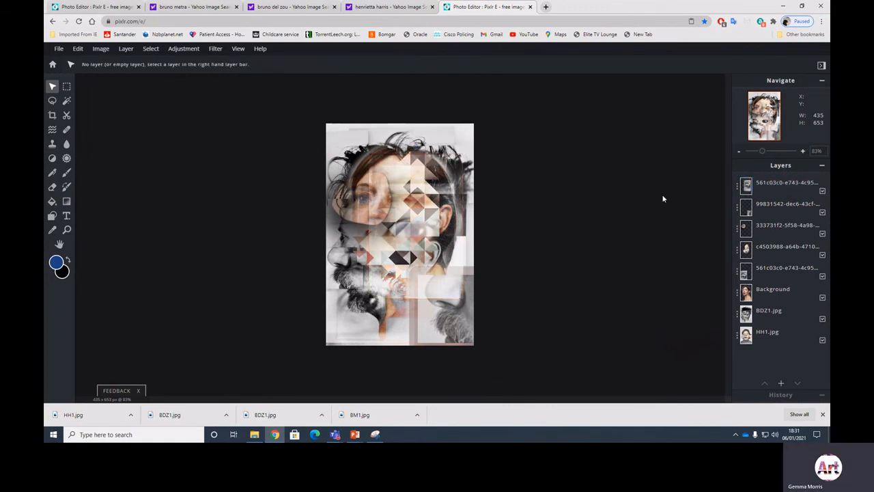
# - Shrink the greyscale eye copy to about 215 by 332 px and place it over the forehead at about 110, -39, then deselect it
pyautogui.moveTo(414, 228); pyautogui.dragTo(445, 145)
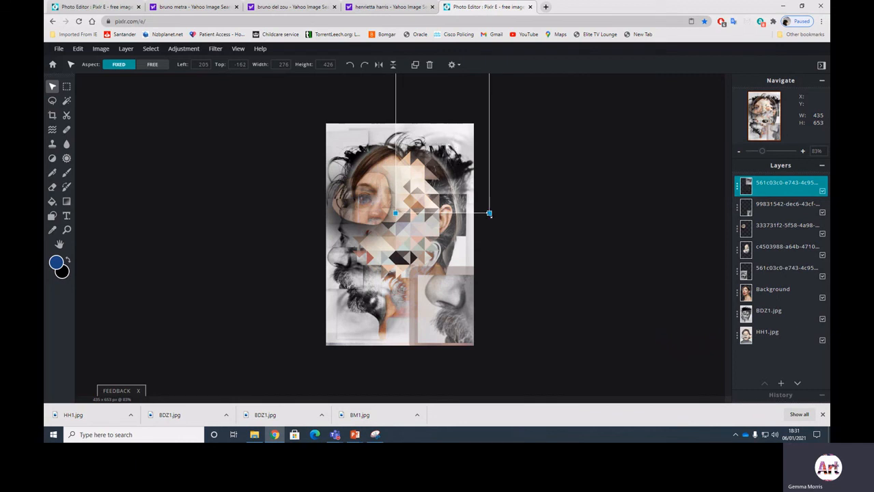
pyautogui.moveTo(489, 213); pyautogui.dragTo(466, 191)
pyautogui.moveTo(438, 135); pyautogui.dragTo(403, 171)
pyautogui.click(530, 185)
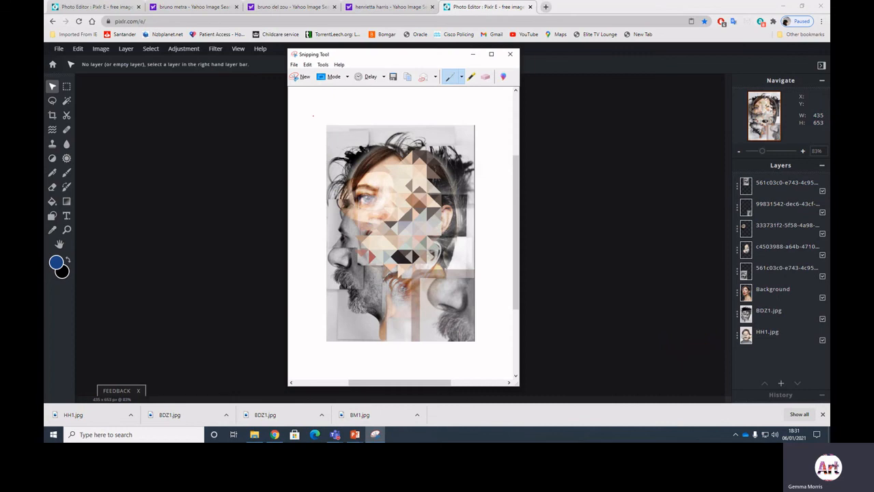
# - Snip the whole collage and paste it onto slide 2 of Presentation1 in PowerPoint
pyautogui.click(300, 76)
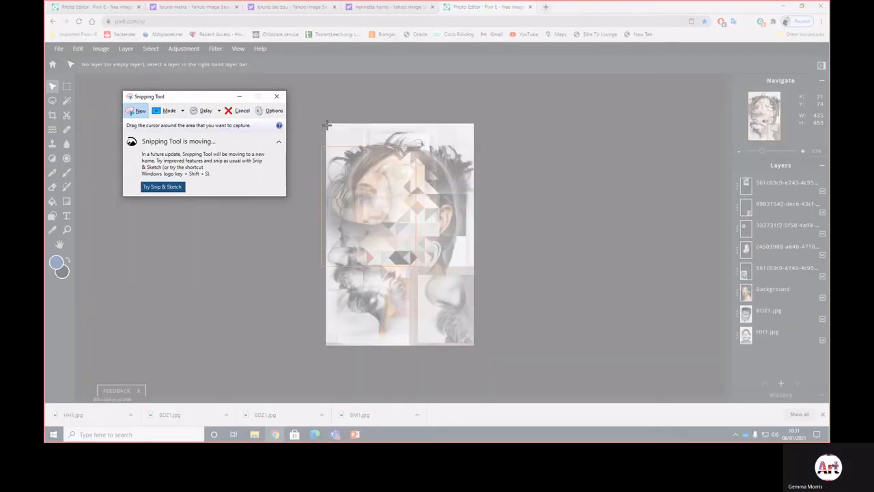
pyautogui.moveTo(327, 125); pyautogui.dragTo(474, 345)
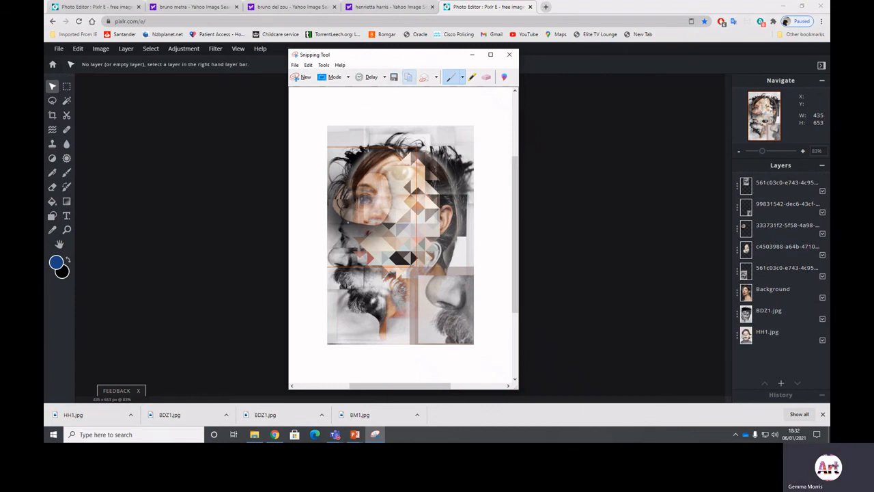
pyautogui.click(355, 434)
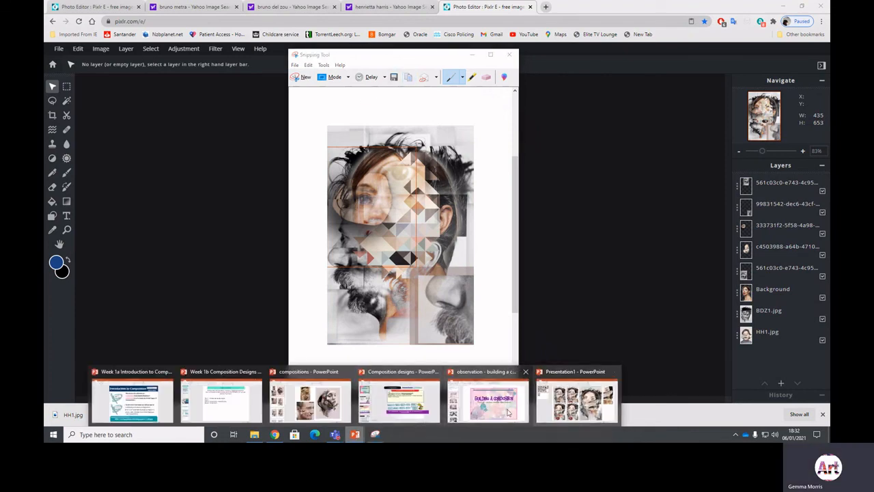
pyautogui.click(575, 401)
pyautogui.click(125, 195)
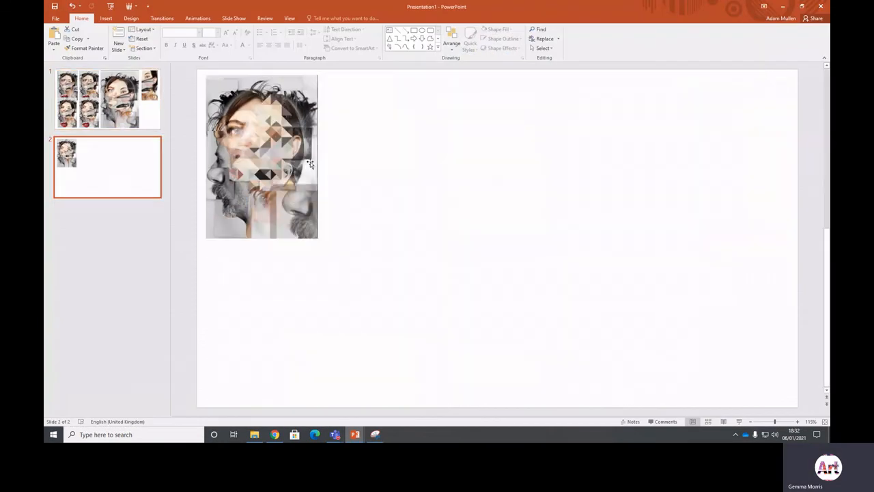
pyautogui.rightClick(326, 154)
pyautogui.click(341, 170)
# - Place the new snip beside the first one on slide 2, shrink it, and enlarge the first snip to match its height
pyautogui.moveTo(437, 194); pyautogui.dragTo(353, 157)
pyautogui.moveTo(498, 327); pyautogui.dragTo(419, 247)
pyautogui.click(282, 210)
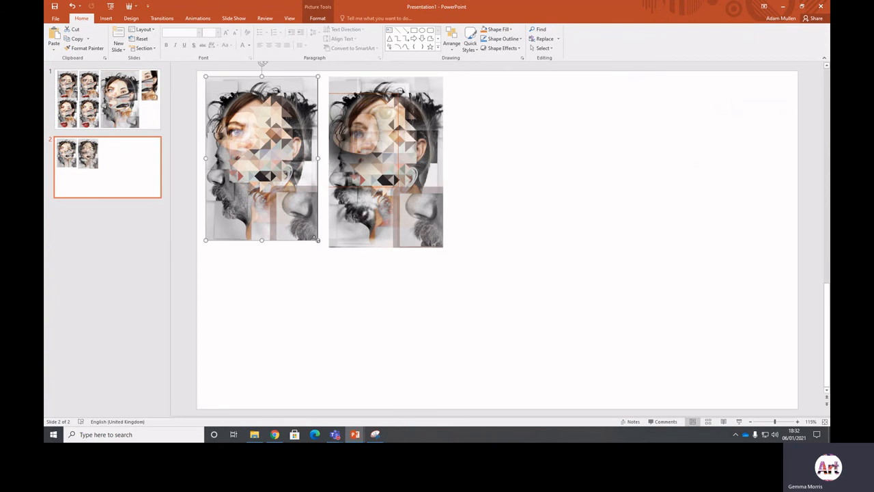
pyautogui.moveTo(317, 238); pyautogui.dragTo(323, 248)
pyautogui.click(329, 272)
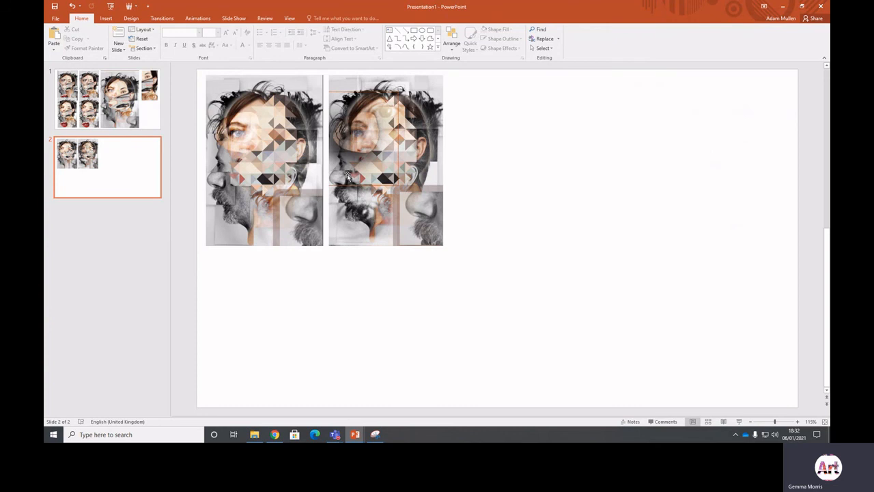
# - Return to the collage in Pixlr E and flatten all its layers into a single image
pyautogui.click(783, 8)
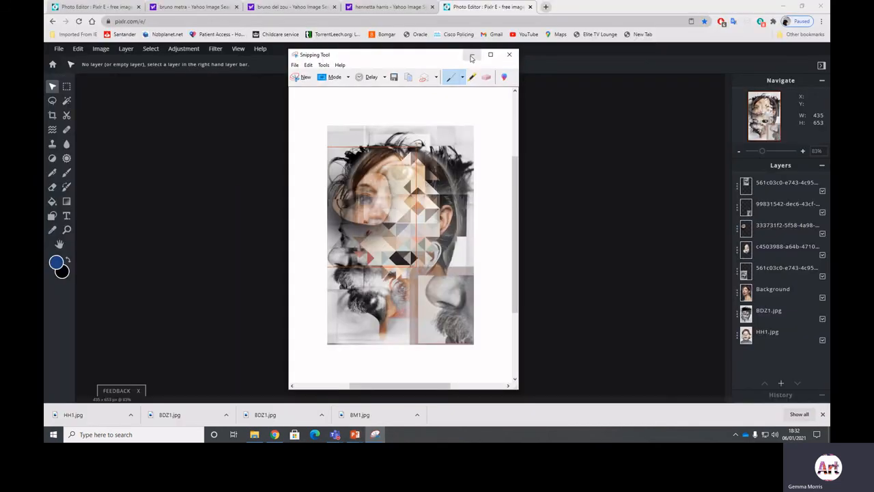
pyautogui.click(471, 56)
pyautogui.click(798, 189)
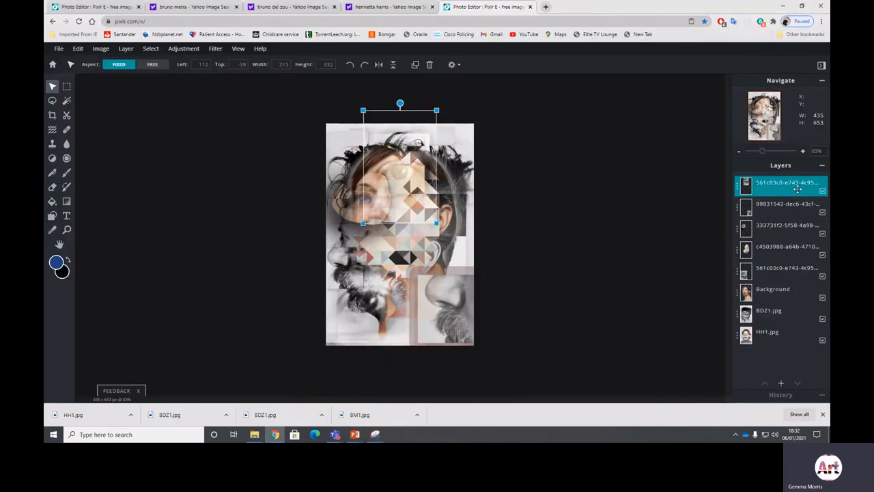
pyautogui.click(738, 185)
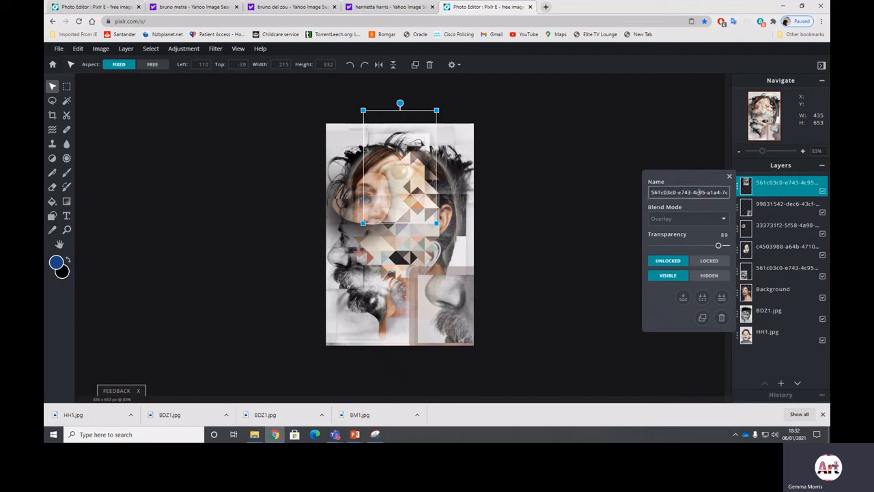
pyautogui.click(722, 299)
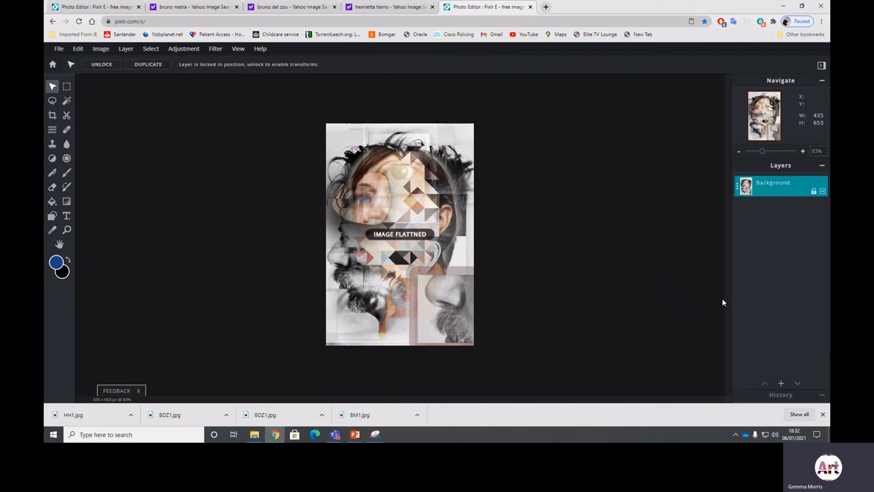